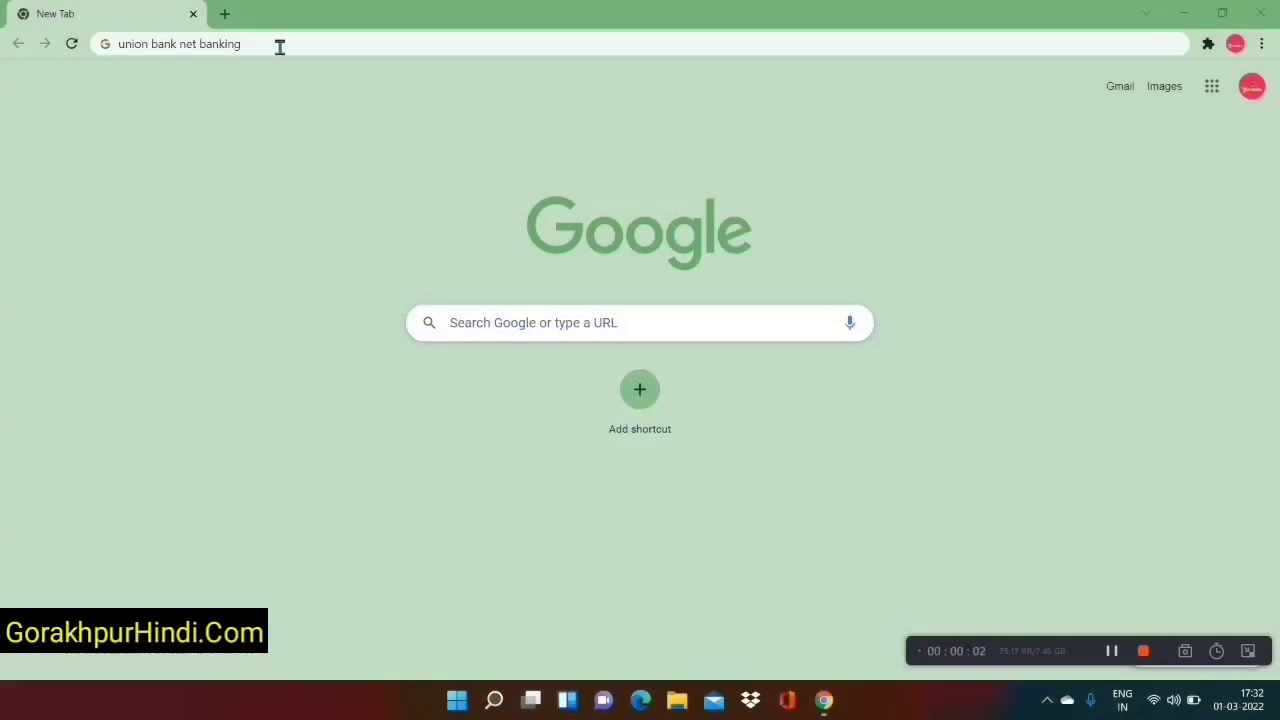
Search for "union bank net banking" and open new user registration from Union Bank of India's Internet Banking login page.
left_click(279, 46)
left_click(279, 46)
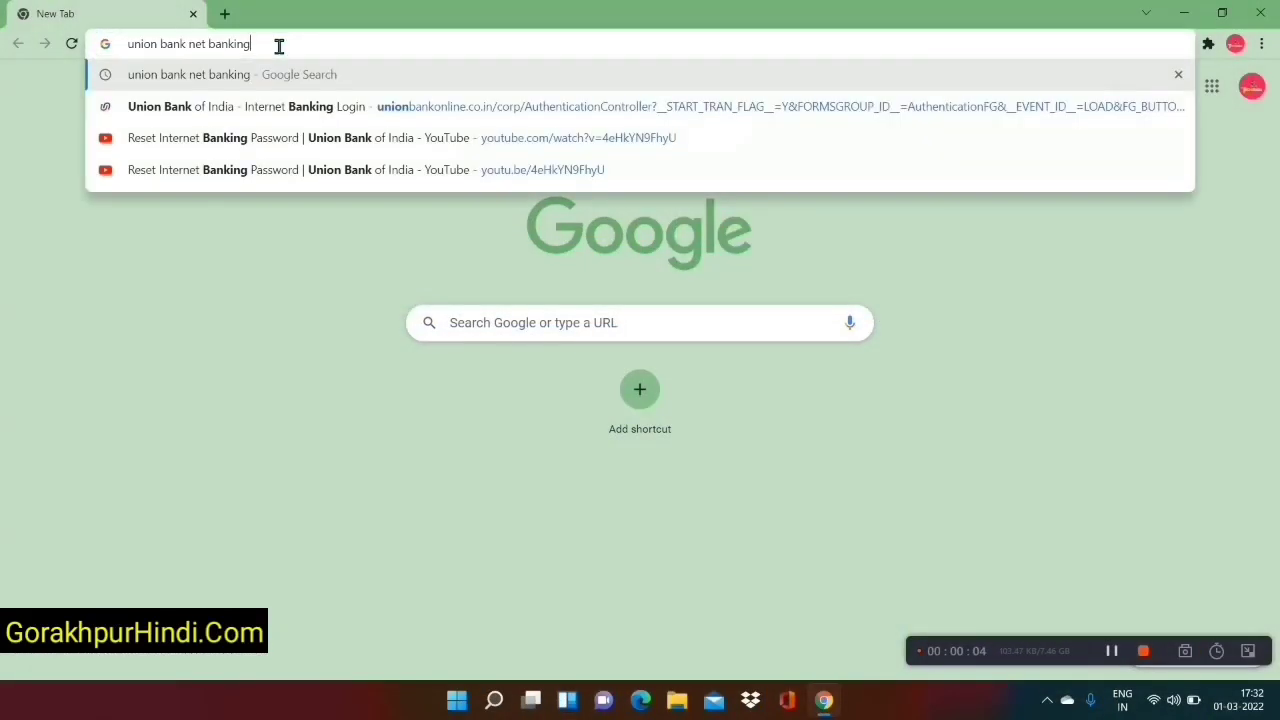
key("Return")
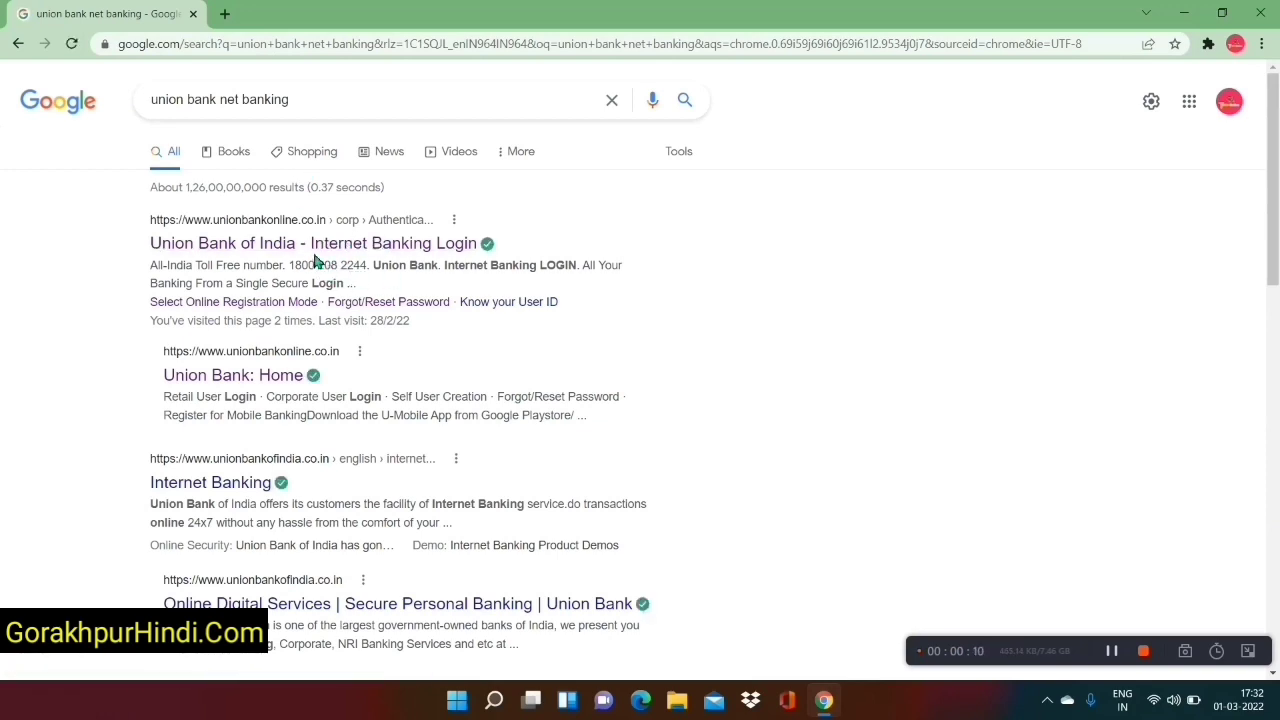
left_click(316, 250)
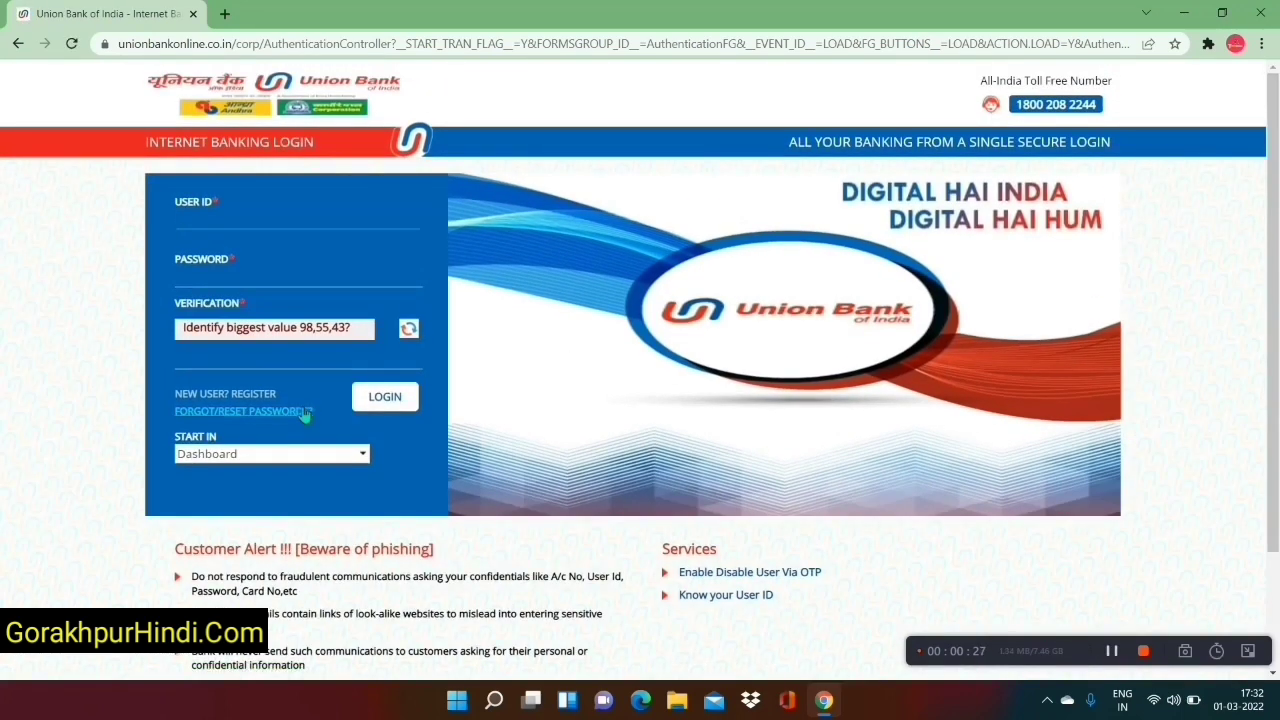
left_click(238, 395)
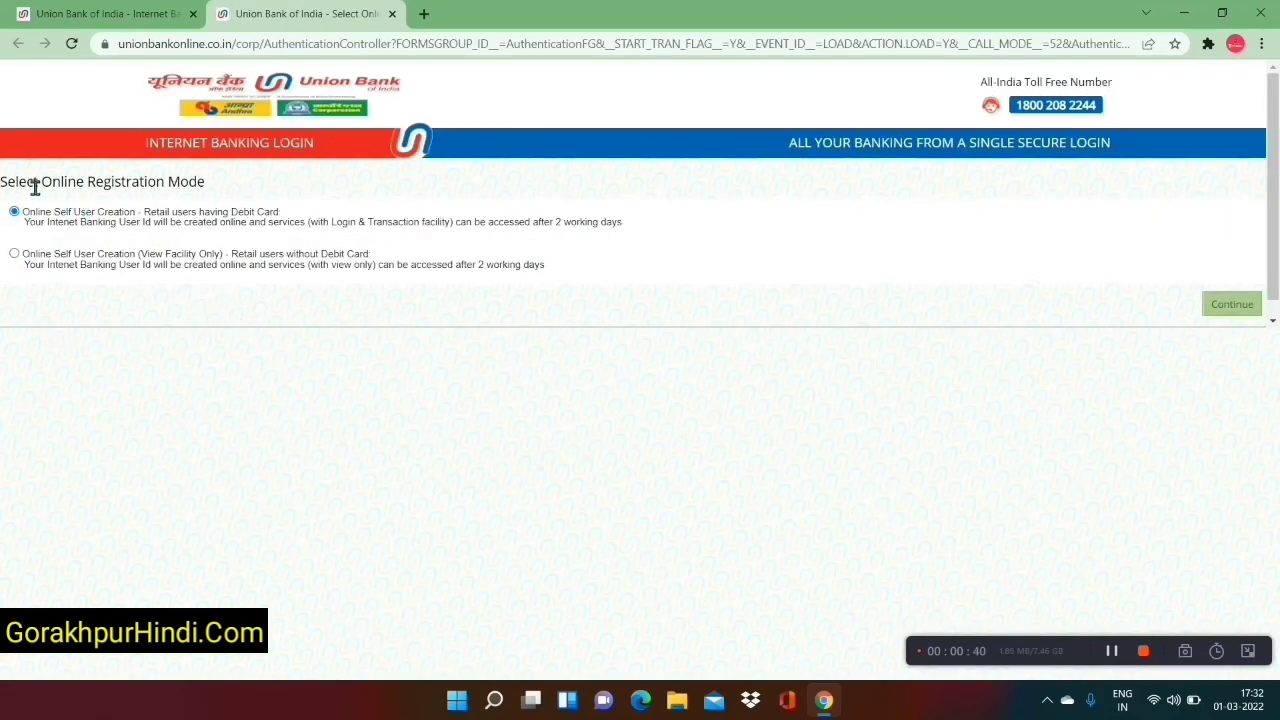
Examine the online registration modes for retail users with and without a debit card.
left_click_drag(34, 187, 214, 183)
left_click(207, 170)
left_click_drag(145, 212, 283, 214)
left_click(284, 215)
left_click(286, 214)
left_click_drag(231, 265, 383, 265)
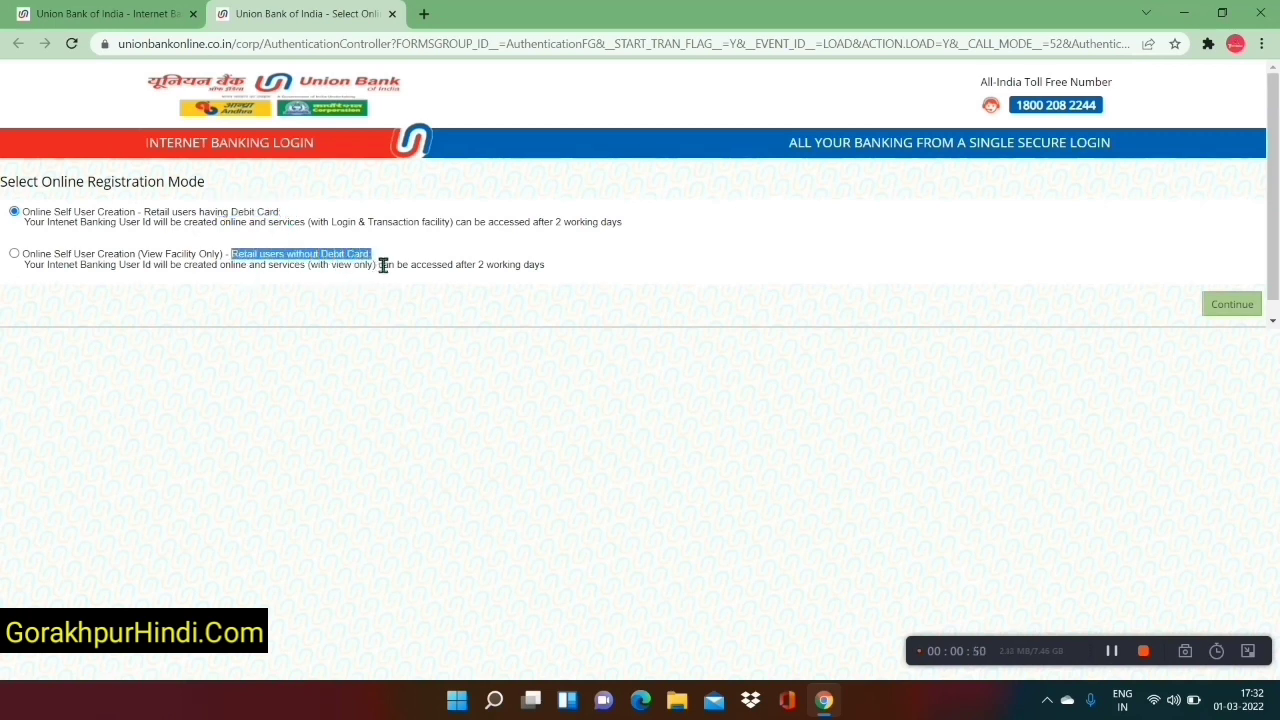
left_click(383, 265)
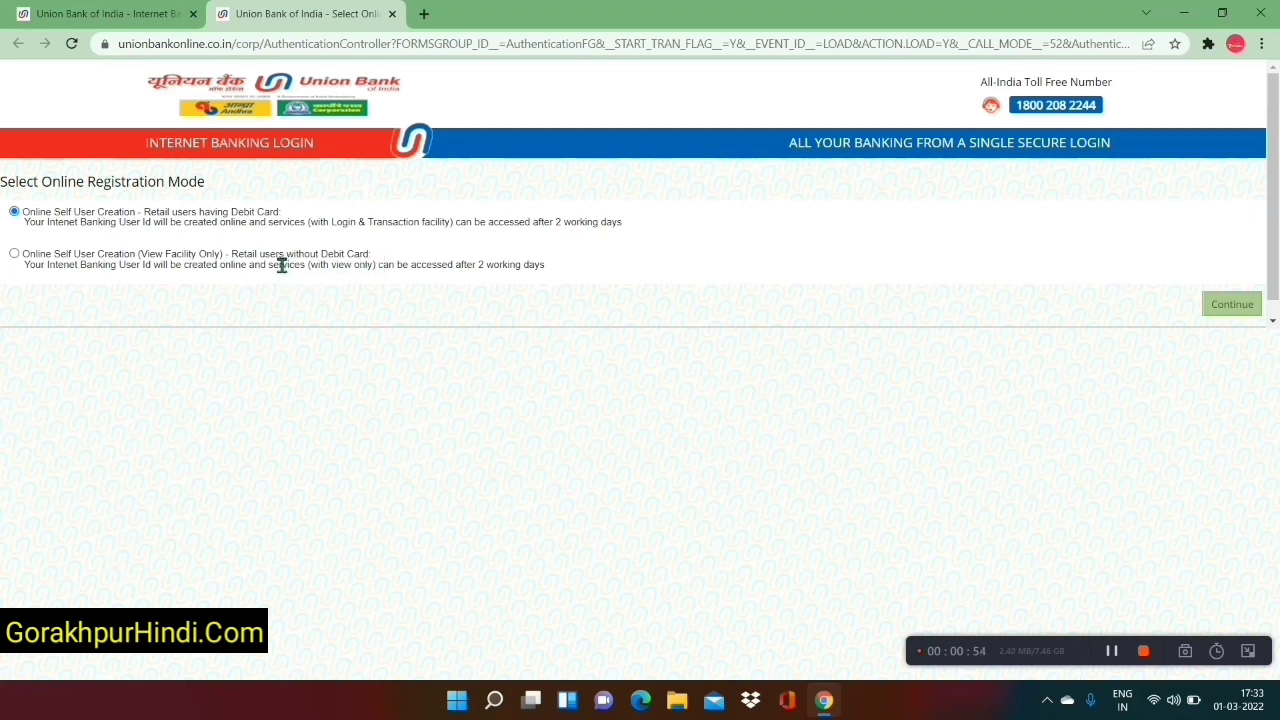
left_click_drag(272, 262, 386, 252)
left_click(390, 256)
left_click_drag(260, 254, 374, 260)
left_click(376, 260)
Proceed with Online Self User Creation for retail users having a debit card.
left_click_drag(205, 213, 331, 229)
left_click(331, 229)
left_click_drag(205, 213, 303, 218)
left_click(303, 219)
left_click(1244, 316)
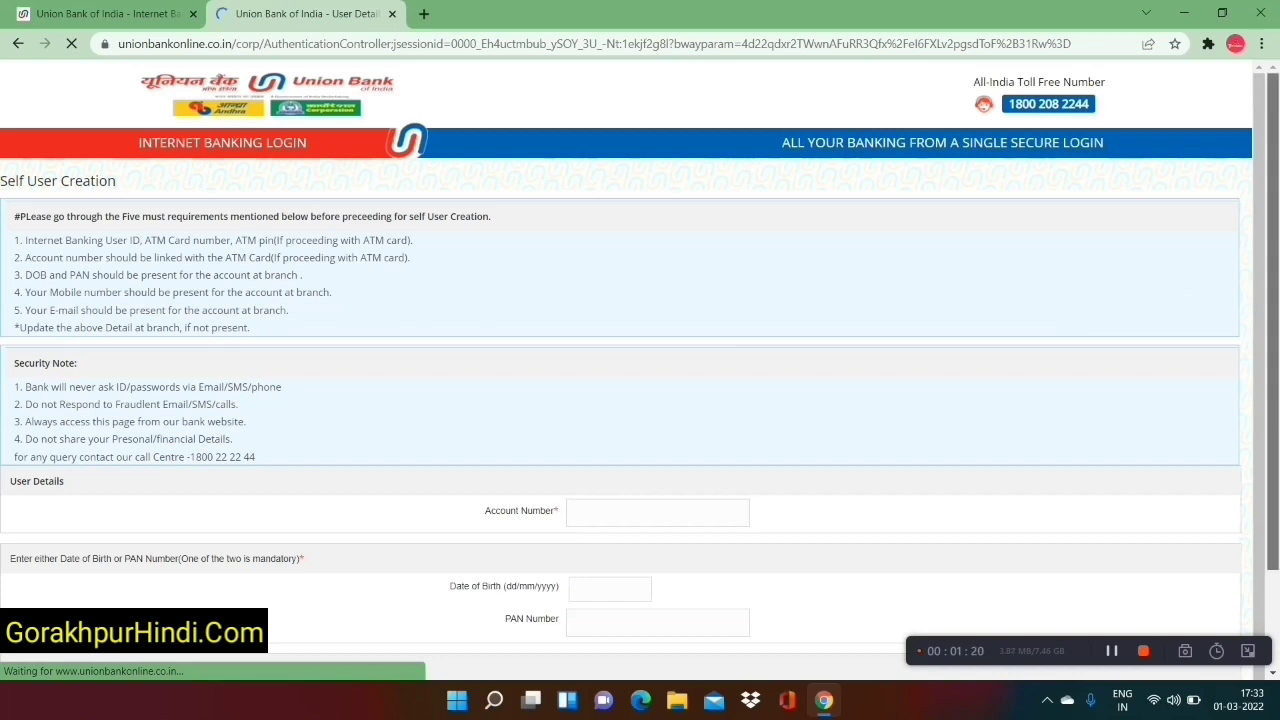
Read the five requirements for self user creation and the security note above the user details form.
scroll(1186, 277, "down", 2)
scroll(451, 337, "down", 1)
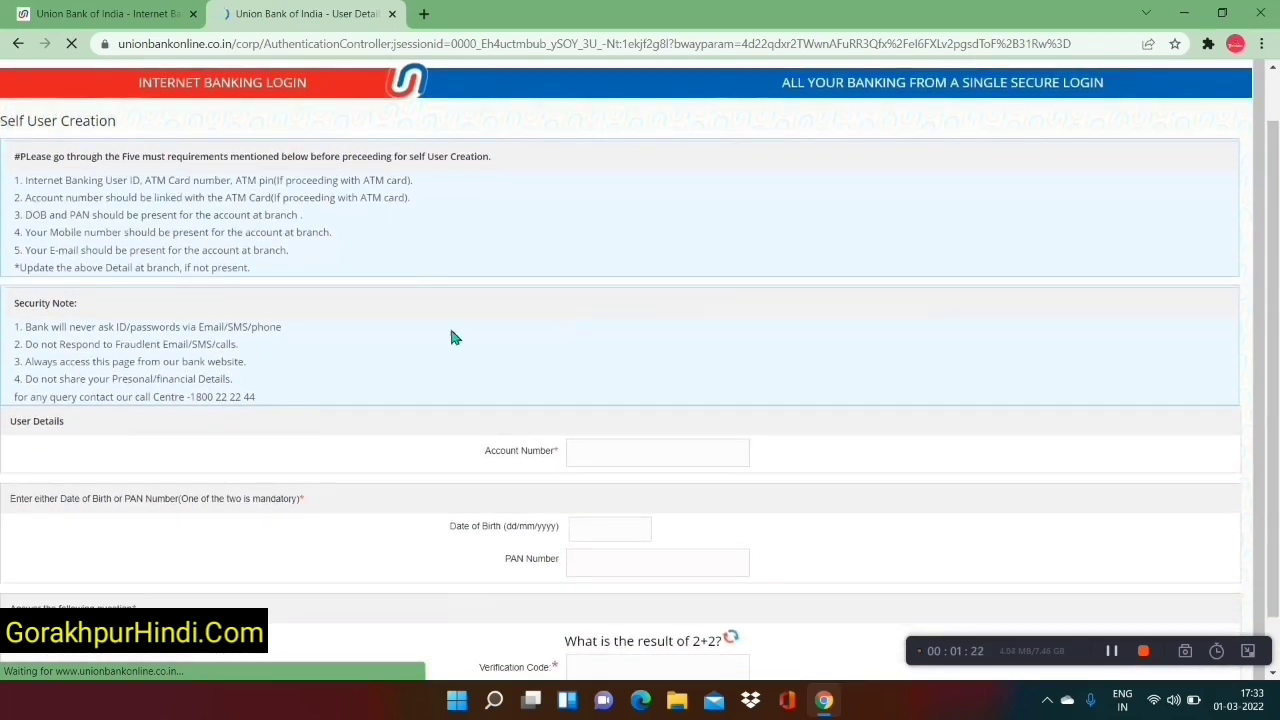
left_click_drag(133, 182, 305, 198)
left_click(224, 195)
left_click(306, 198)
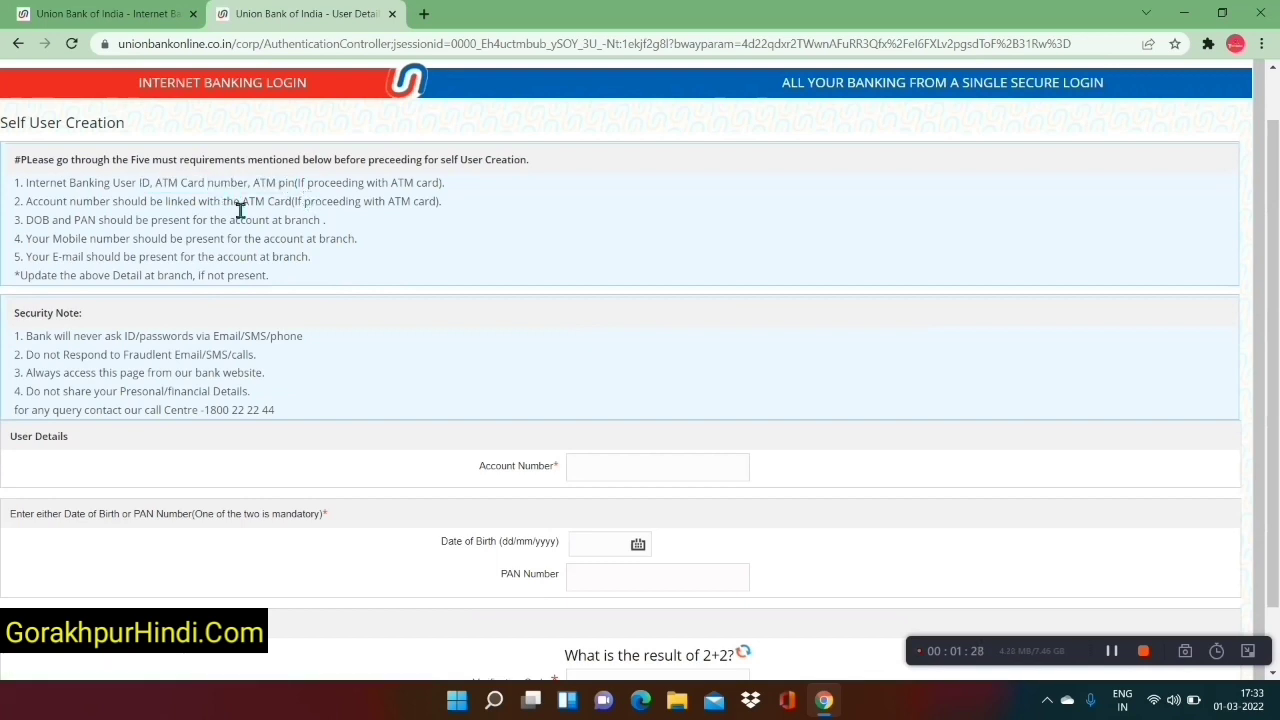
left_click_drag(113, 196, 249, 198)
left_click(194, 198)
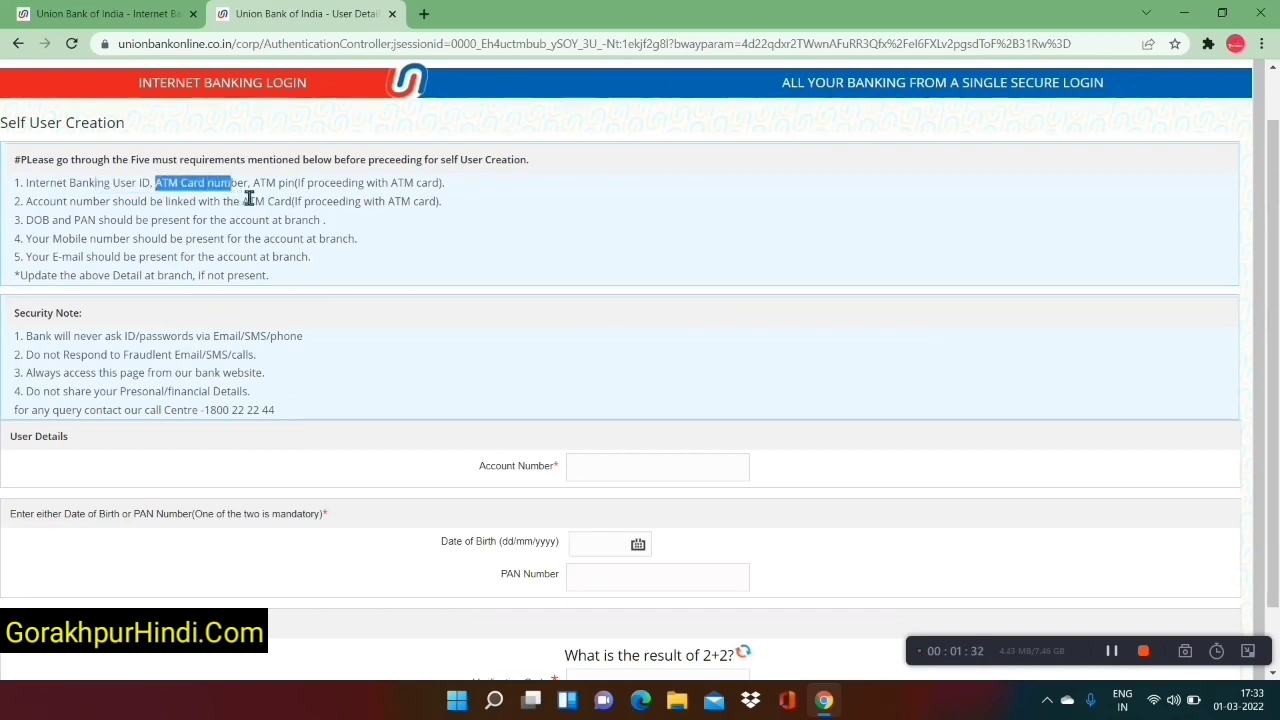
left_click(250, 198)
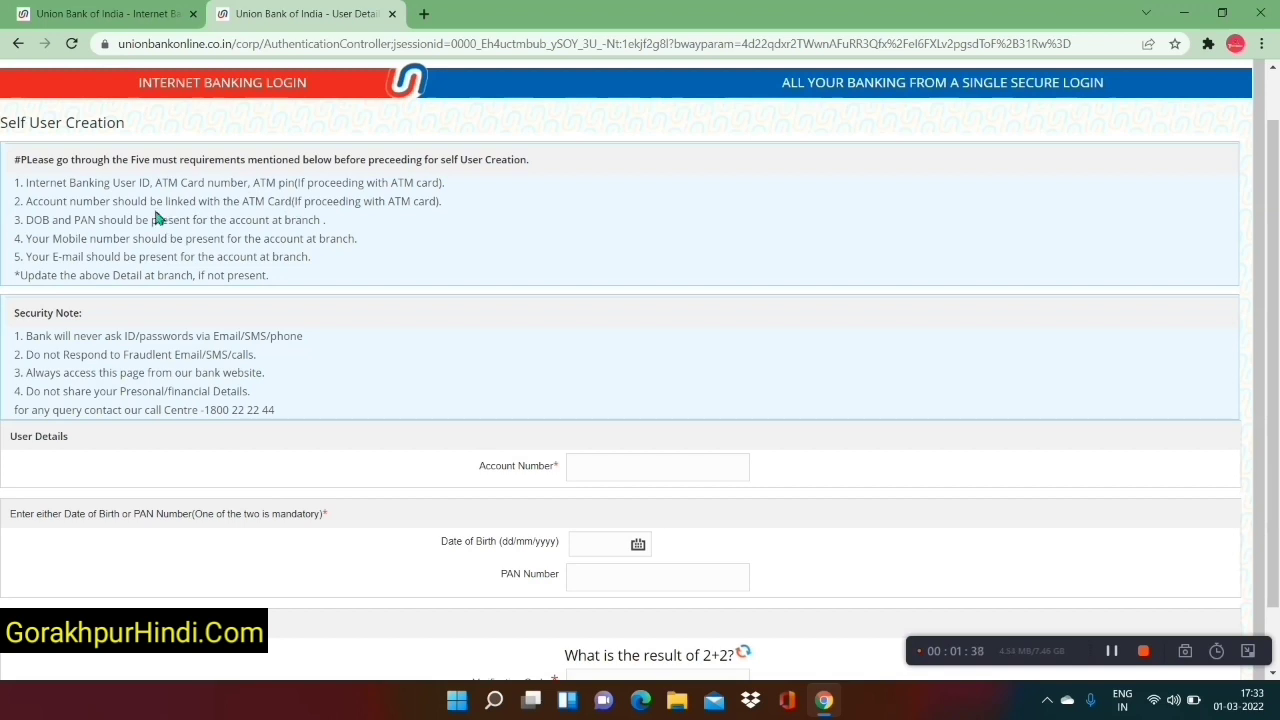
left_click_drag(16, 201, 296, 210)
left_click(296, 212)
scroll(296, 212, "down", 1)
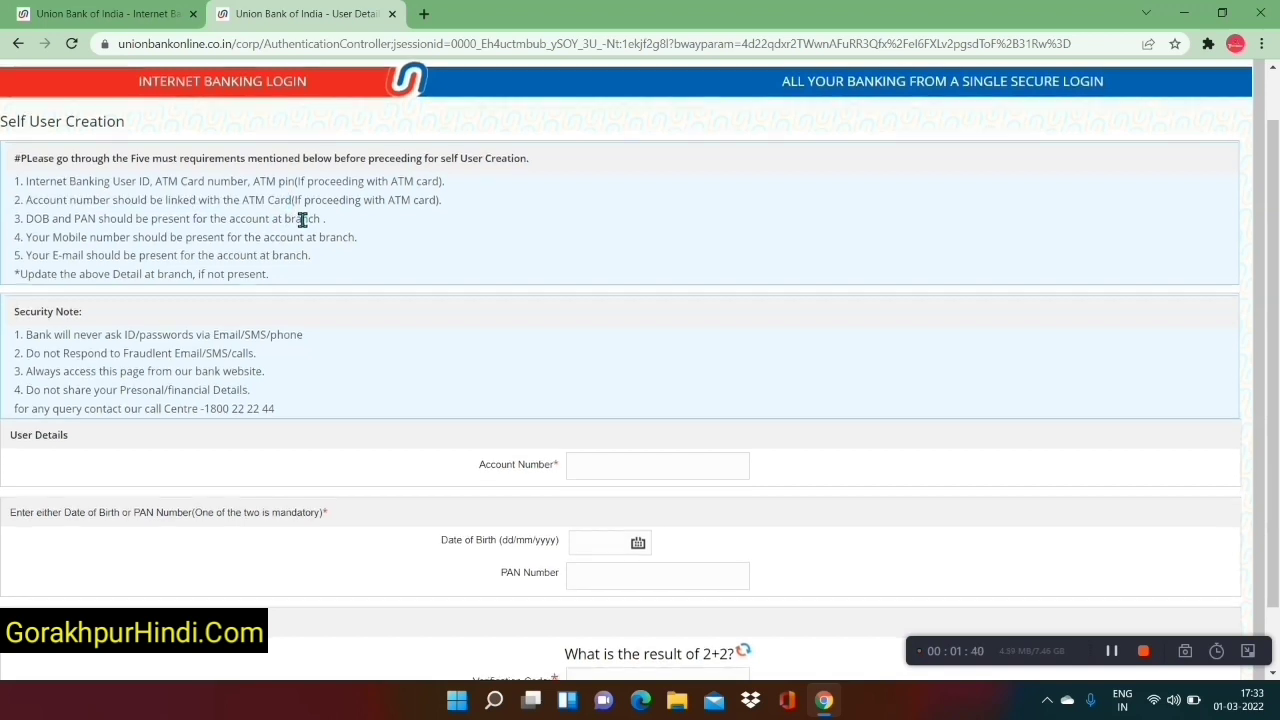
left_click_drag(108, 193, 326, 200)
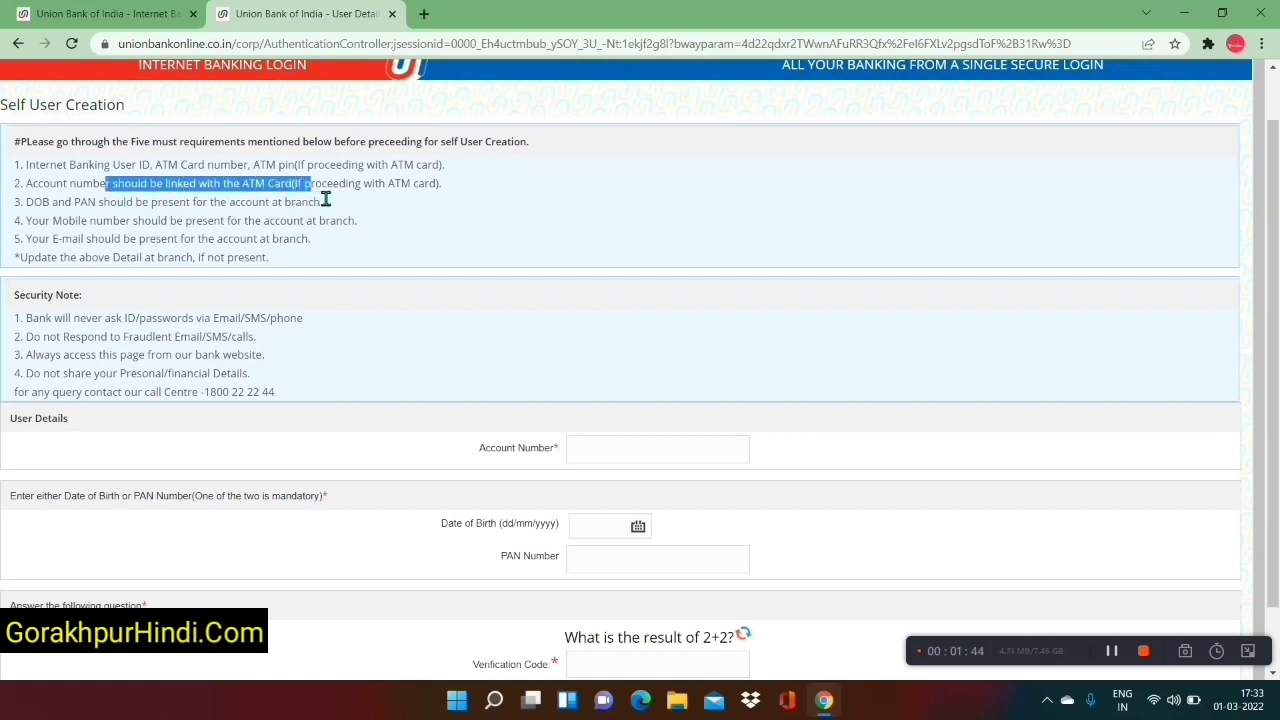
left_click(250, 218)
left_click_drag(102, 220, 308, 218)
left_click(307, 219)
scroll(307, 219, "down", 1)
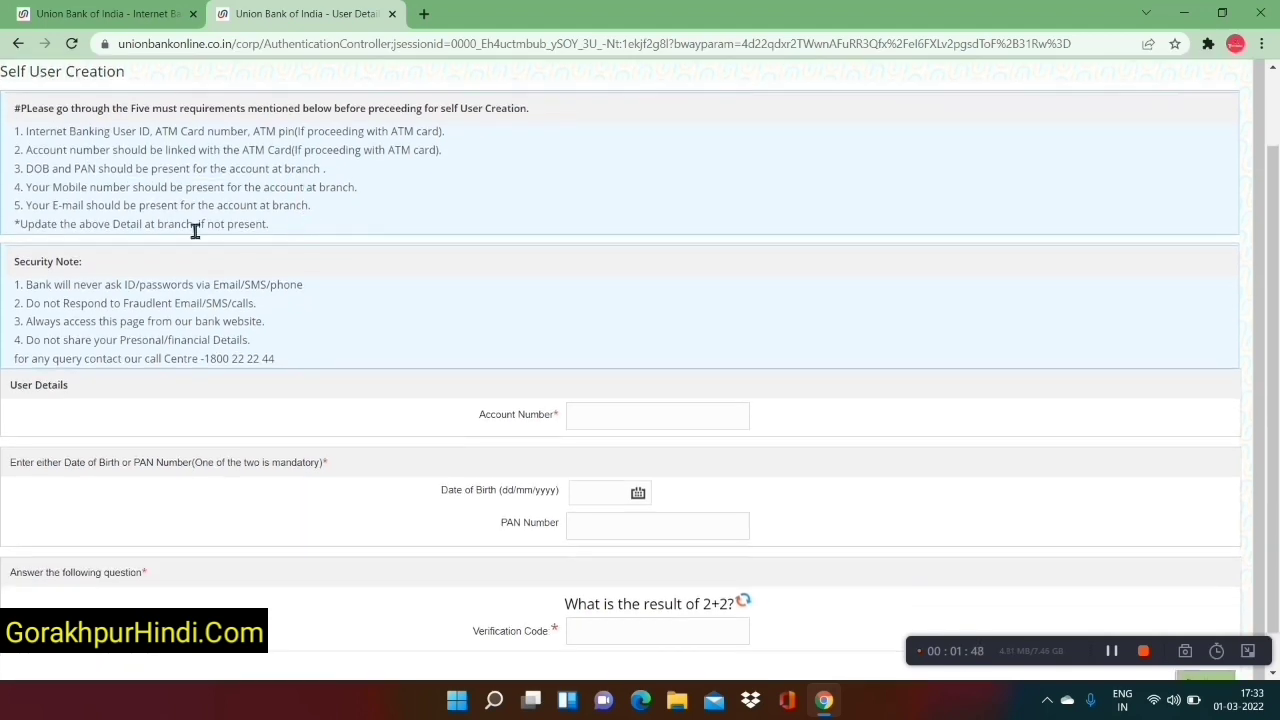
left_click_drag(14, 188, 328, 199)
left_click(328, 199)
scroll(344, 211, "down", 1)
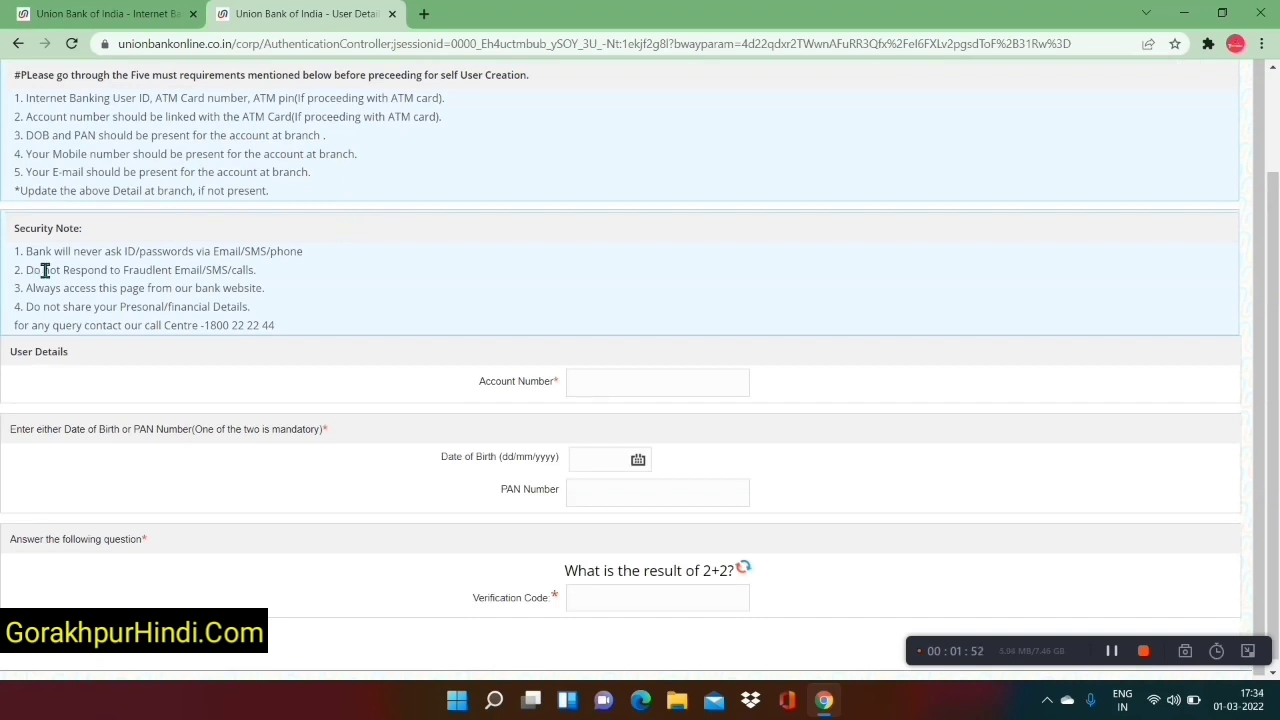
left_click_drag(16, 251, 307, 287)
left_click(307, 287)
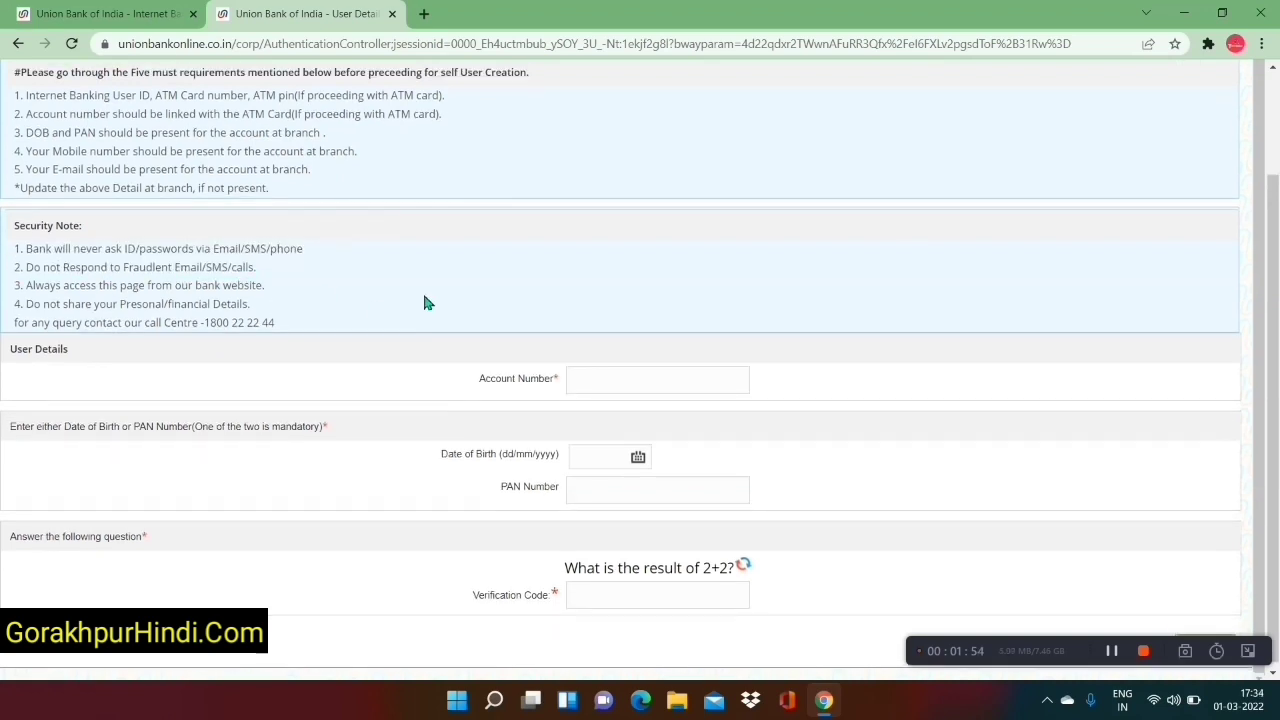
scroll(424, 303, "down", 1)
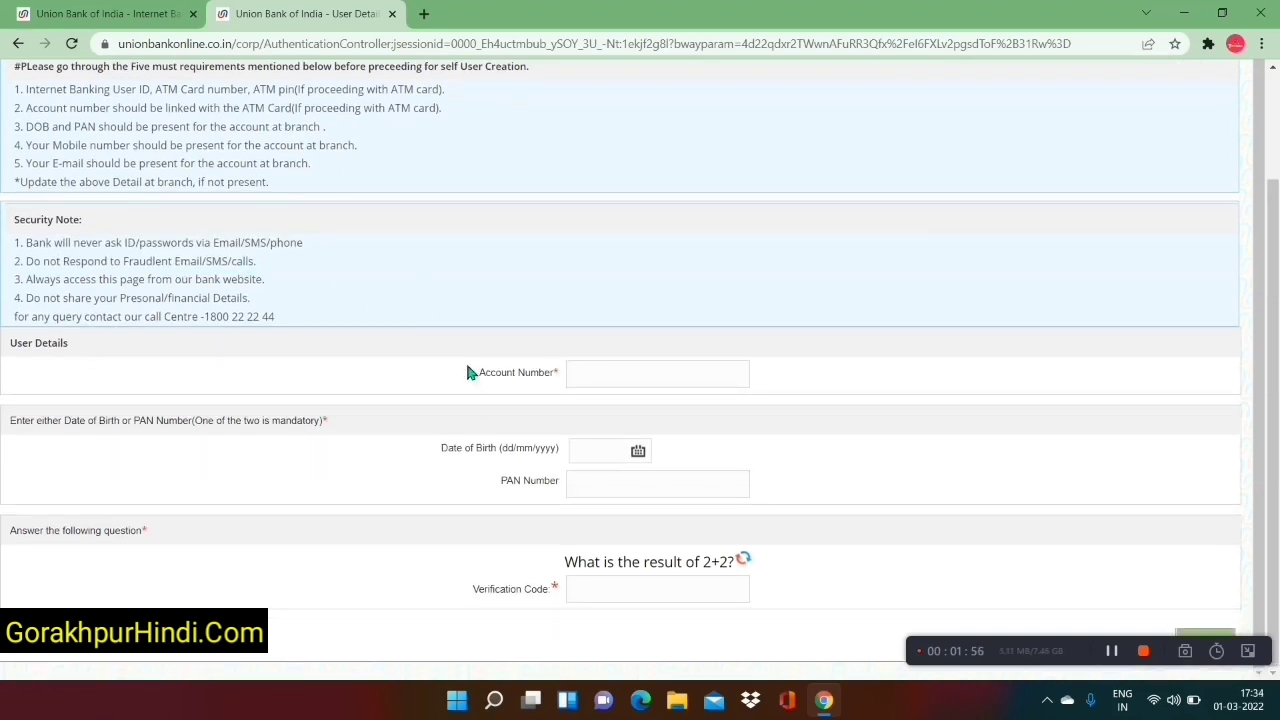
Fill in the account number and date of birth in the self user creation form.
left_click_drag(468, 370, 560, 376)
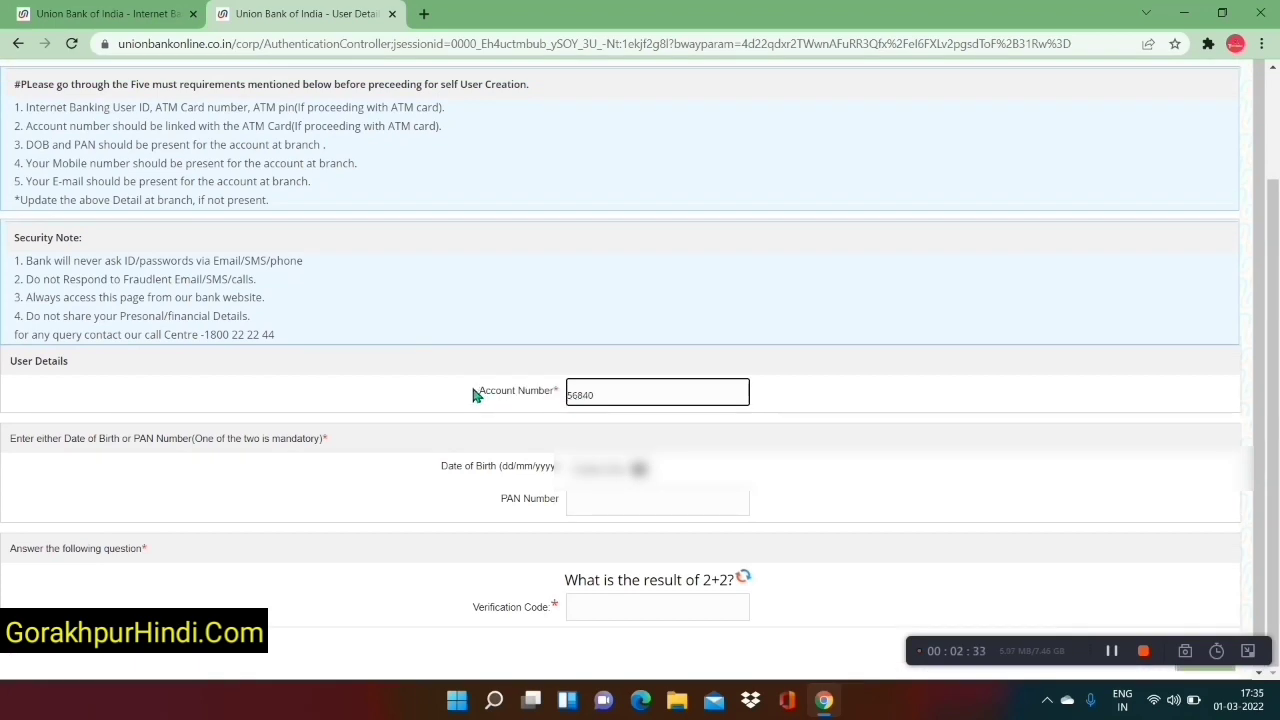
left_click_drag(474, 394, 551, 392)
left_click(556, 393)
left_click_drag(420, 477, 546, 474)
left_click(558, 474)
left_click_drag(496, 502, 584, 511)
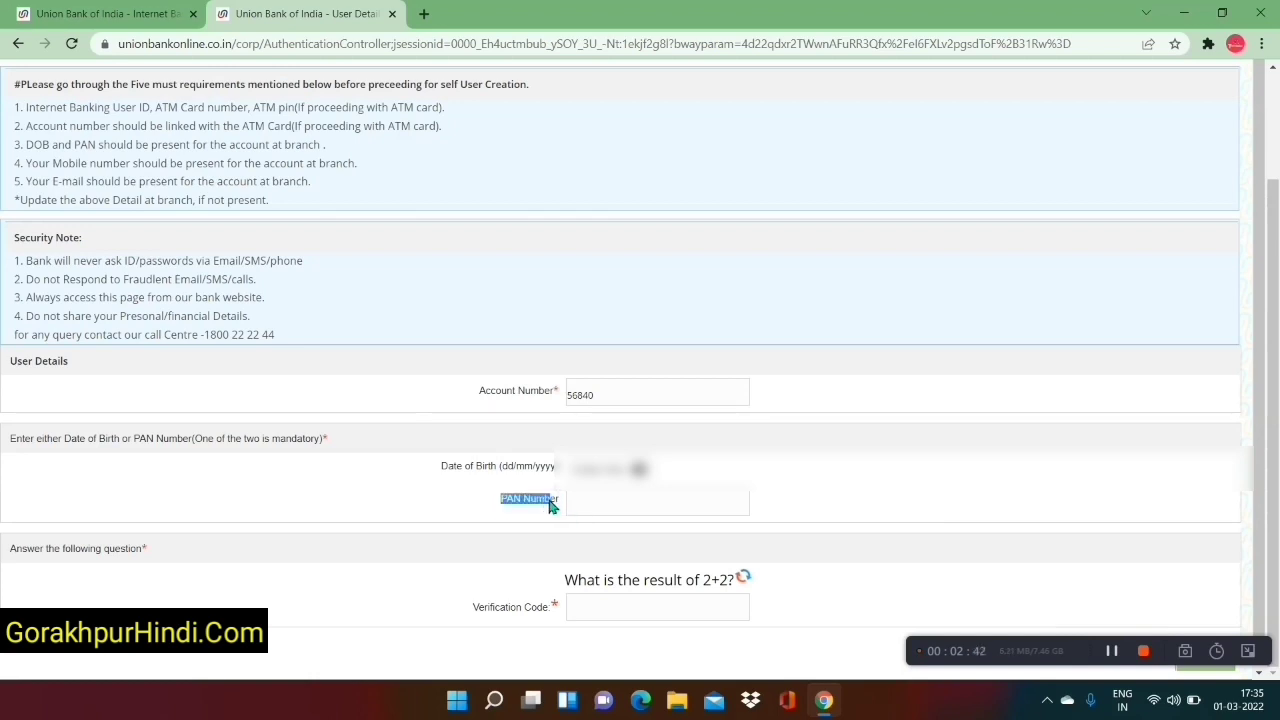
left_click(550, 505)
Clear the stray text from the Verification Code field and enter the answer to the arithmetic question.
left_click_drag(476, 608, 612, 615)
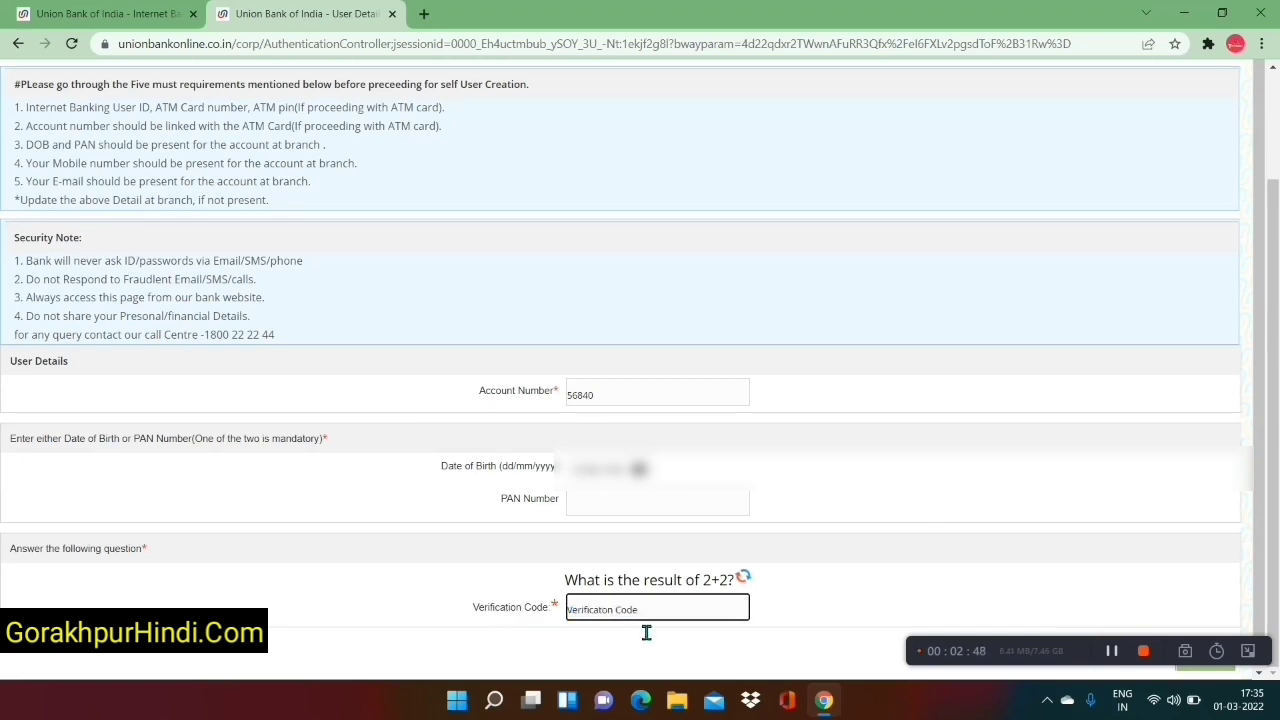
key("Delete")
key("Delete")
key("Delete")
key("Delete")
key("Delete")
key("Delete")
key("Delete")
key("Delete")
key("Delete")
key("Delete")
left_click(429, 610)
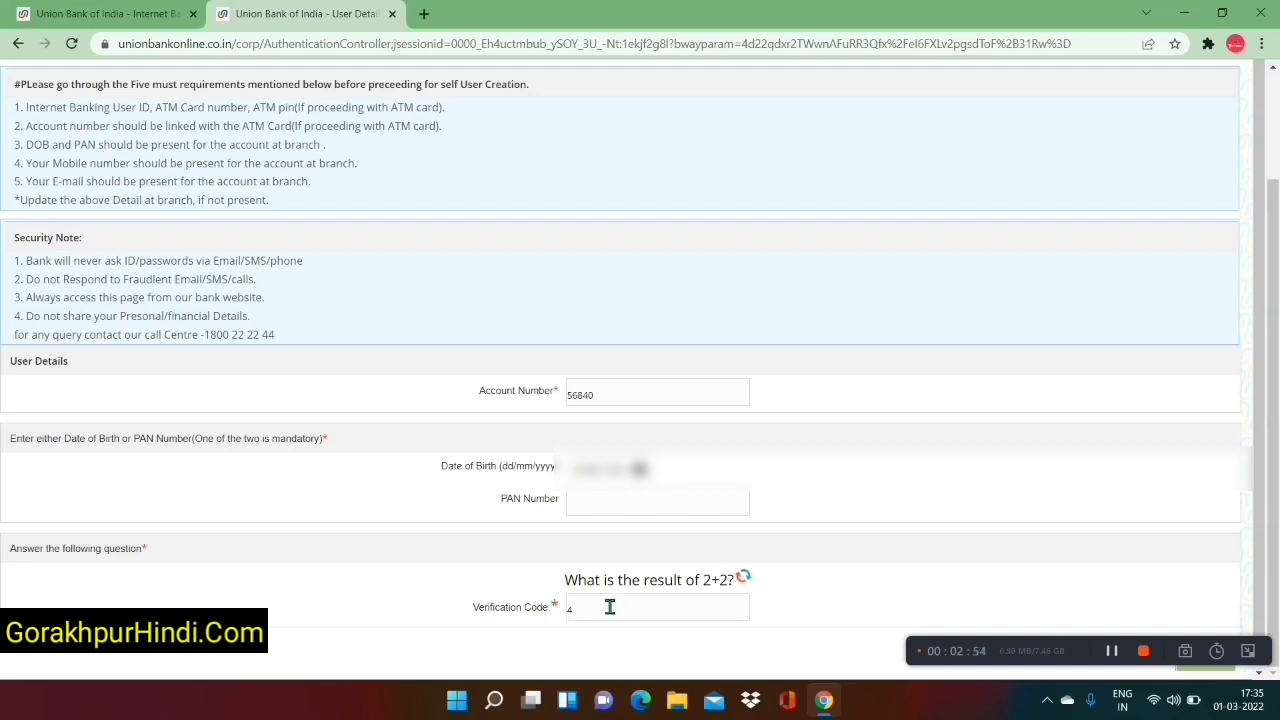
left_click_drag(567, 578, 620, 579)
left_click(611, 578)
left_click_drag(575, 580, 758, 576)
left_click(758, 576)
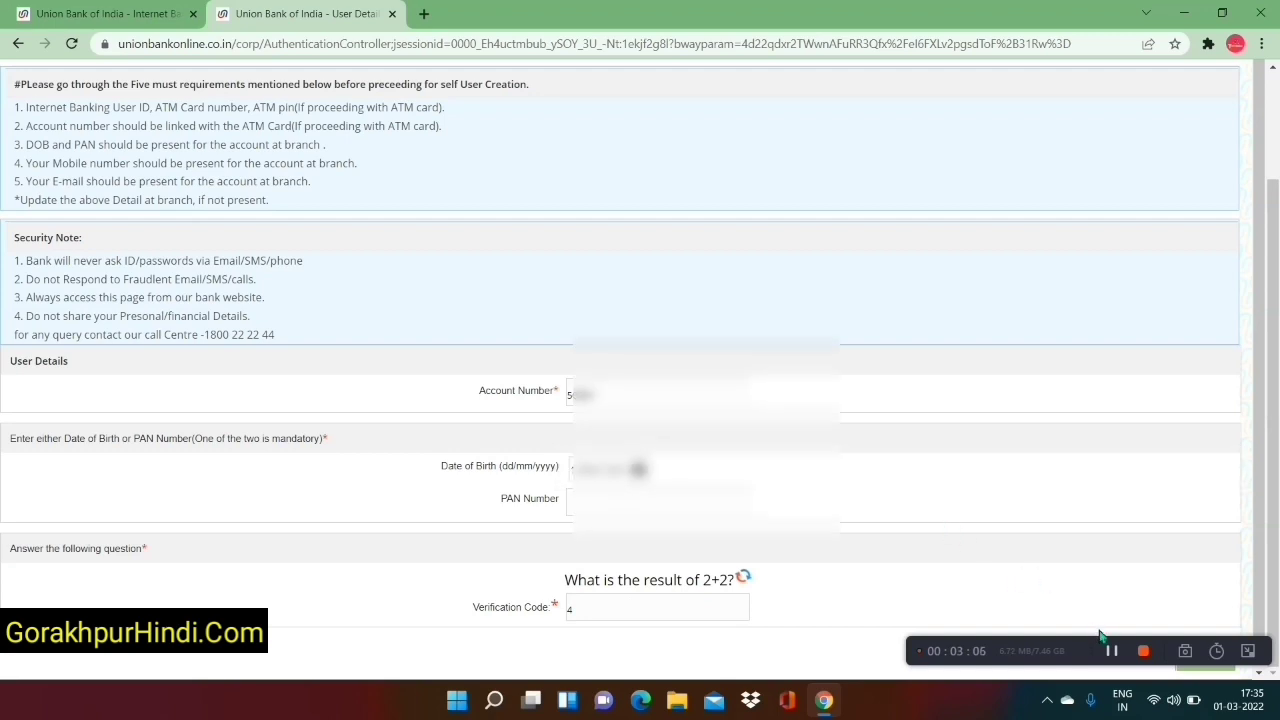
Complete the account number, fill in the PAN number, and submit the user details.
left_click_drag(1106, 650, 1128, 578)
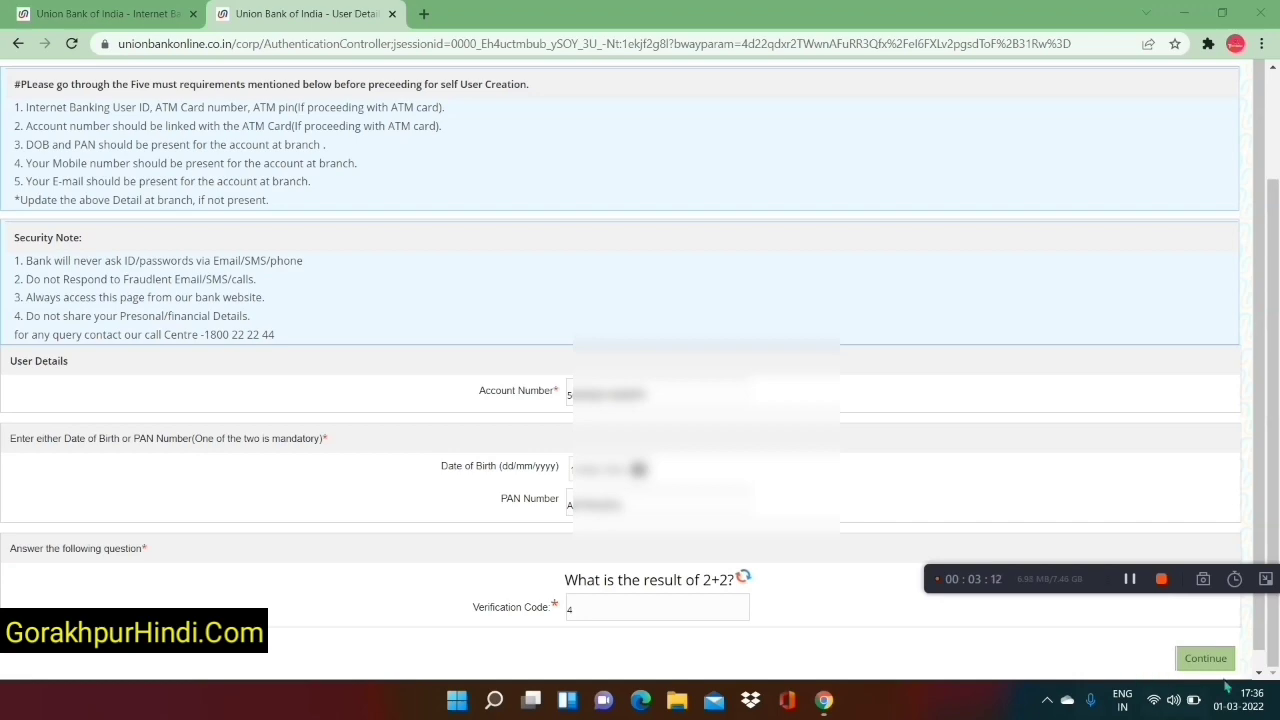
left_click(1203, 659)
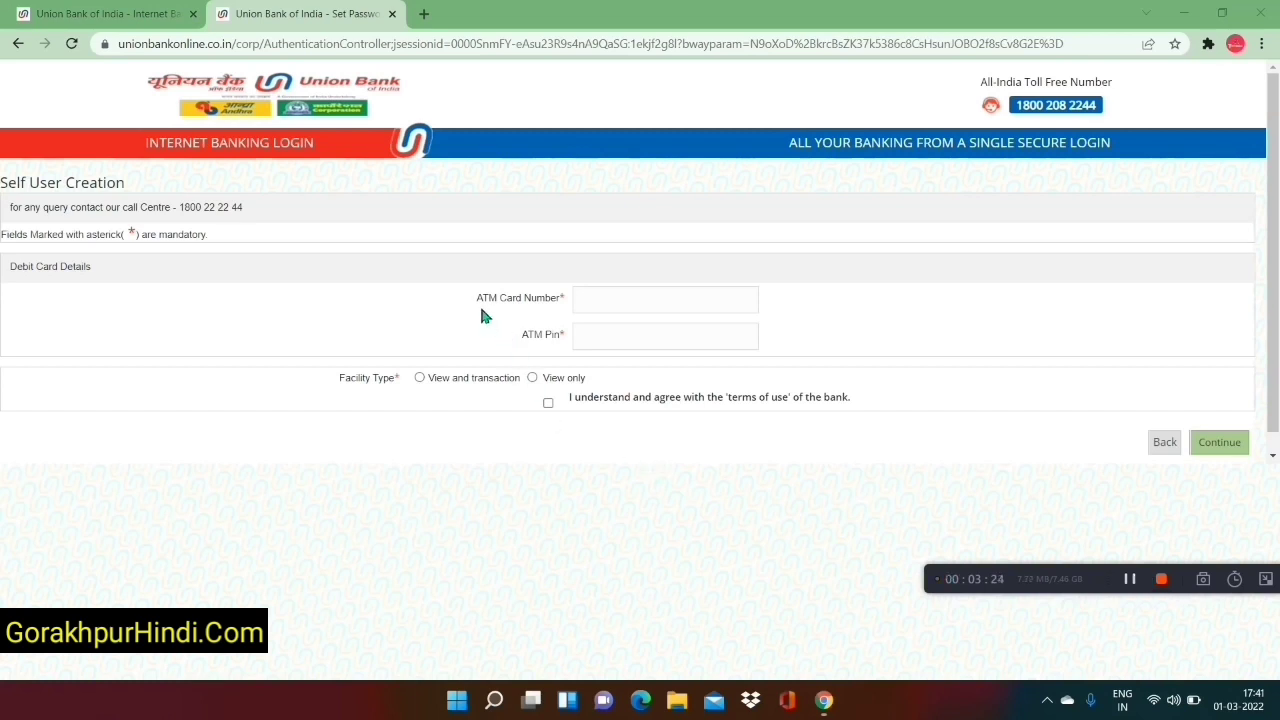
Submit the debit card details with the ATM card number, ATM PIN, View and transaction facility, and accepted terms of use.
left_click_drag(451, 298, 563, 297)
left_click(519, 343)
triple_click(518, 343)
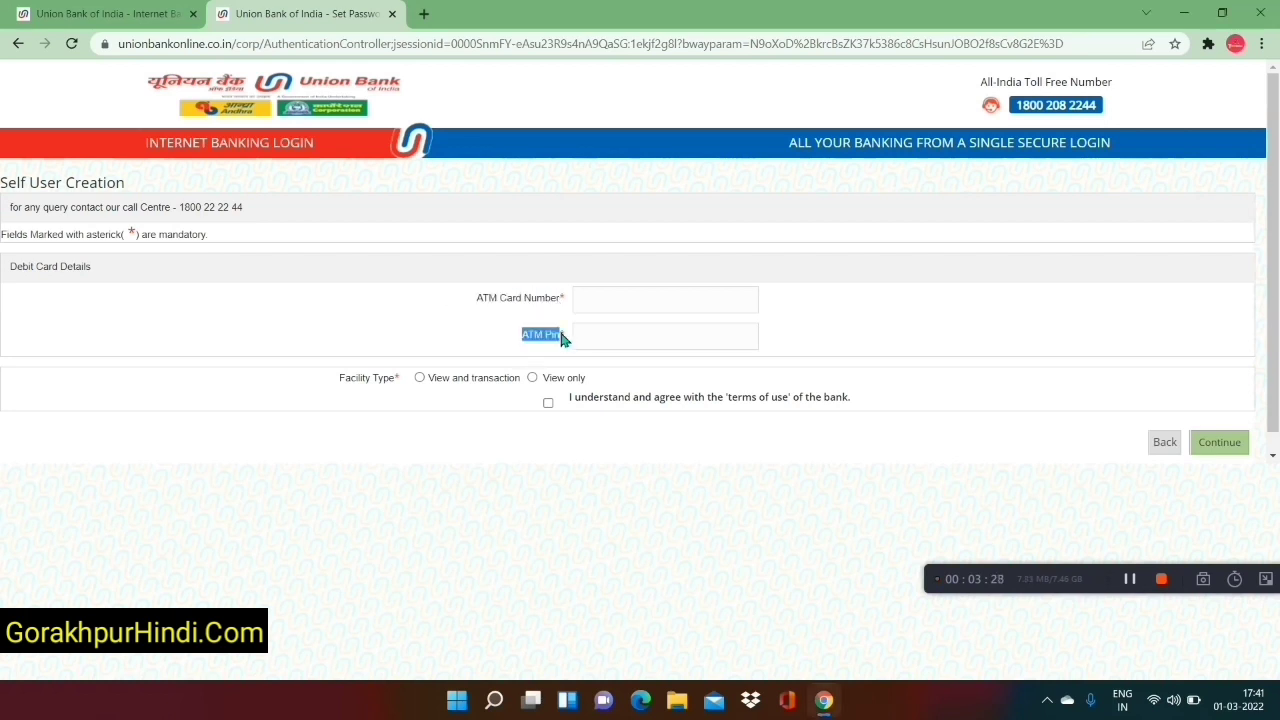
left_click(457, 391)
left_click(549, 404)
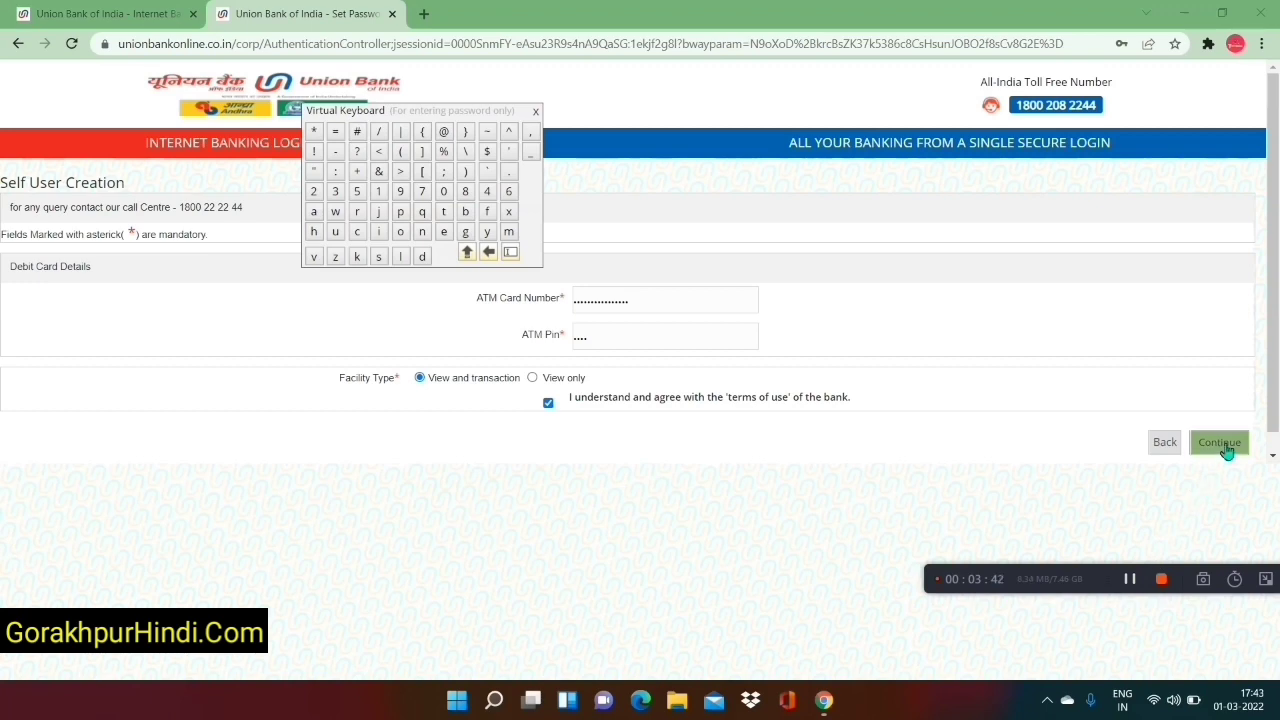
left_click(1222, 444)
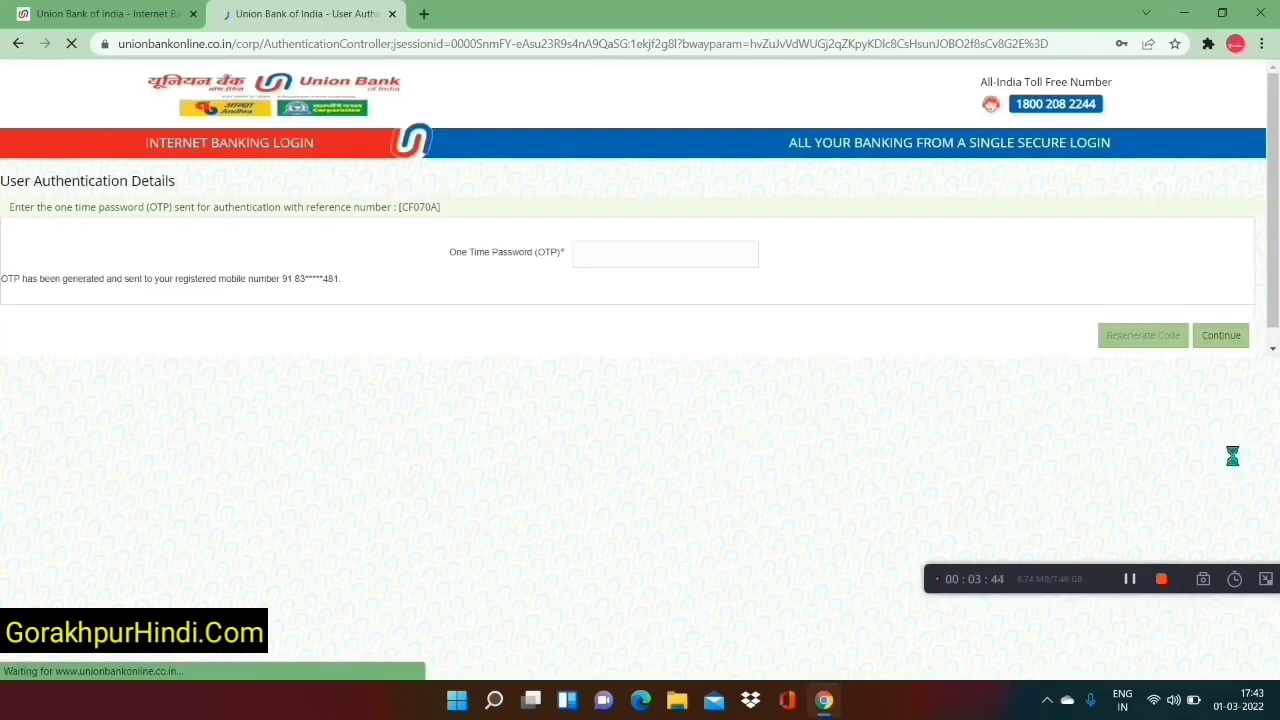
Enter the one-time password sent to the registered mobile number and submit it.
left_click(645, 264)
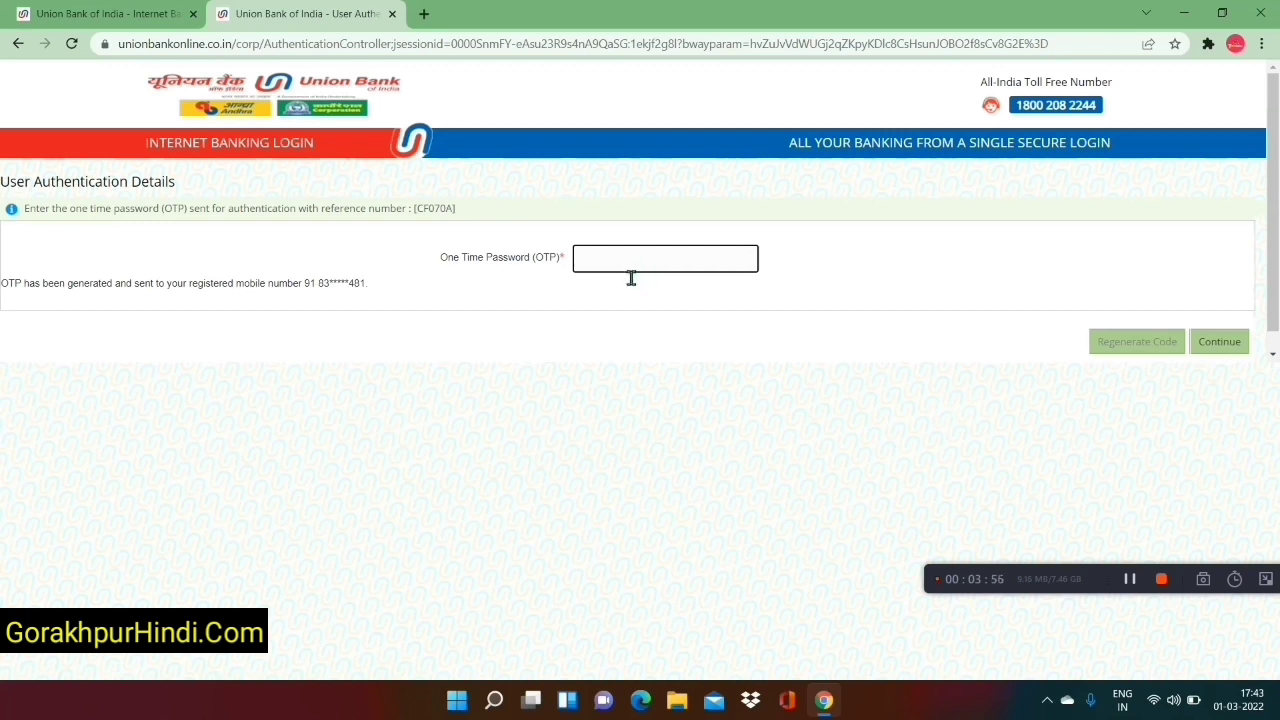
left_click(631, 276)
left_click(1233, 345)
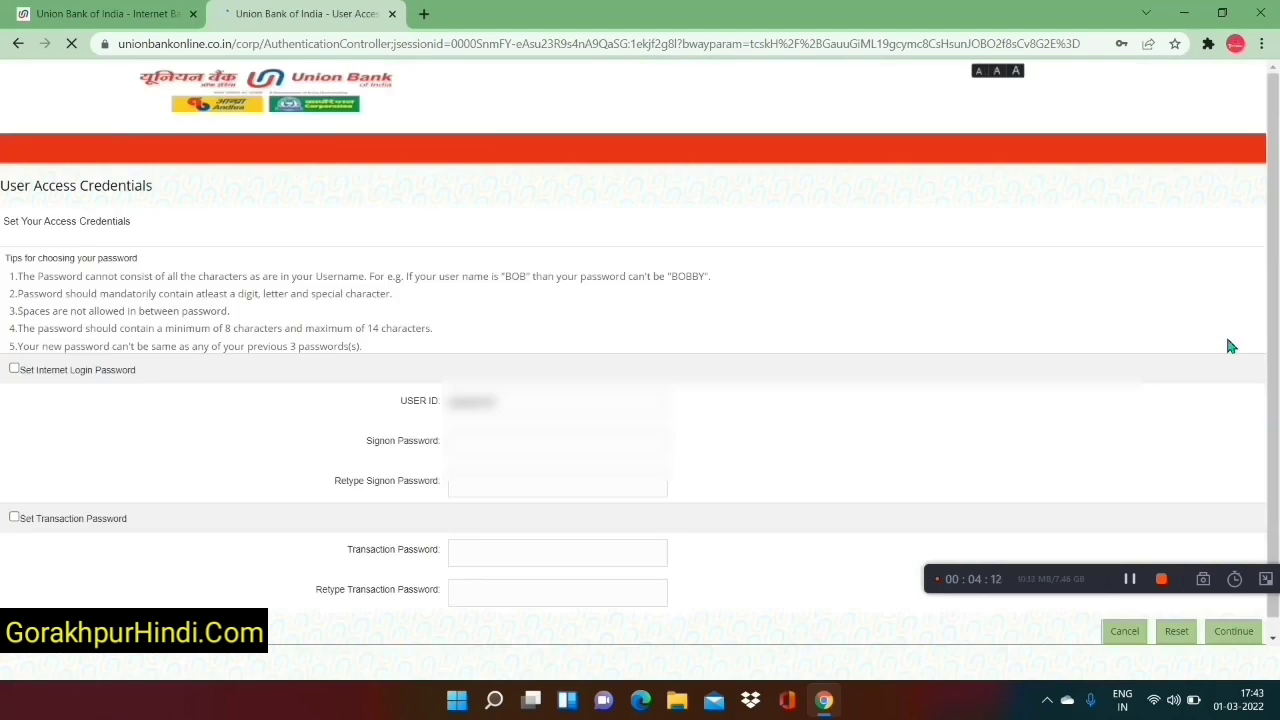
Check the assigned user ID, and enable setting both the internet login password and the transaction password.
scroll(1272, 398, "down", 1)
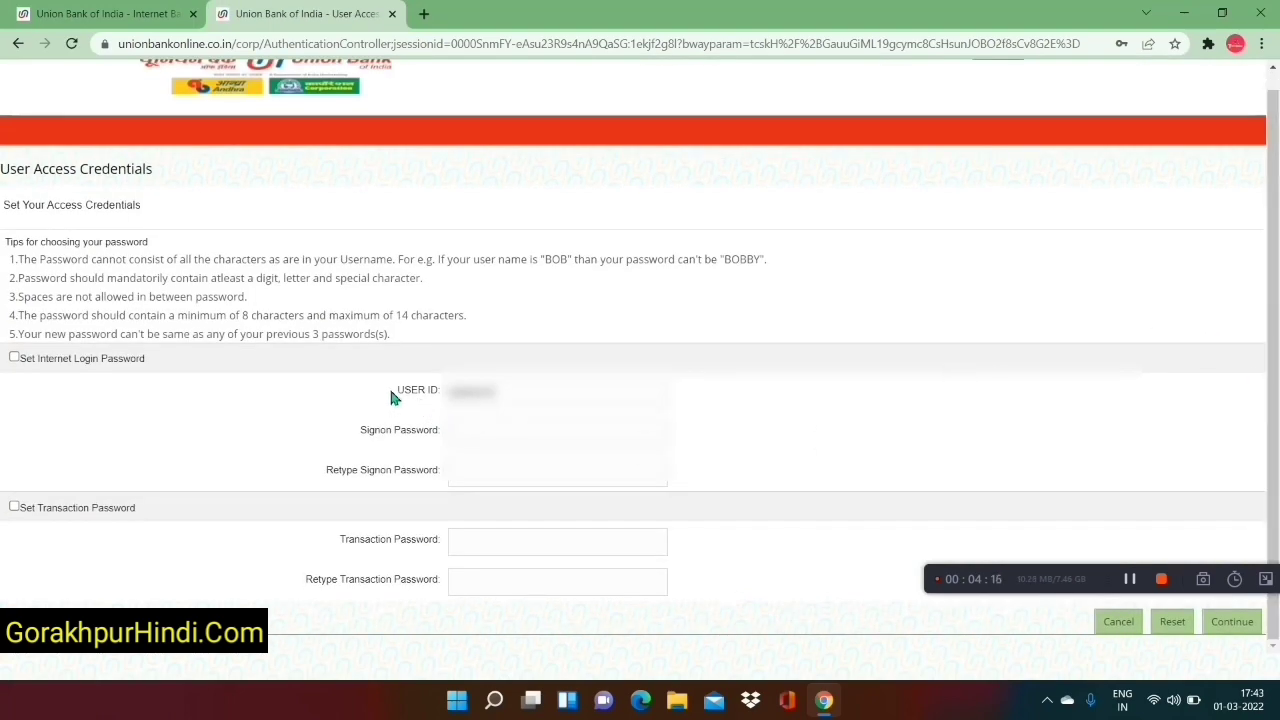
left_click_drag(391, 396, 497, 398)
left_click(500, 398)
mouse_move(388, 390)
left_mouse_down()
mouse_move(534, 400)
mouse_move(383, 393)
left_mouse_up()
left_click(518, 400)
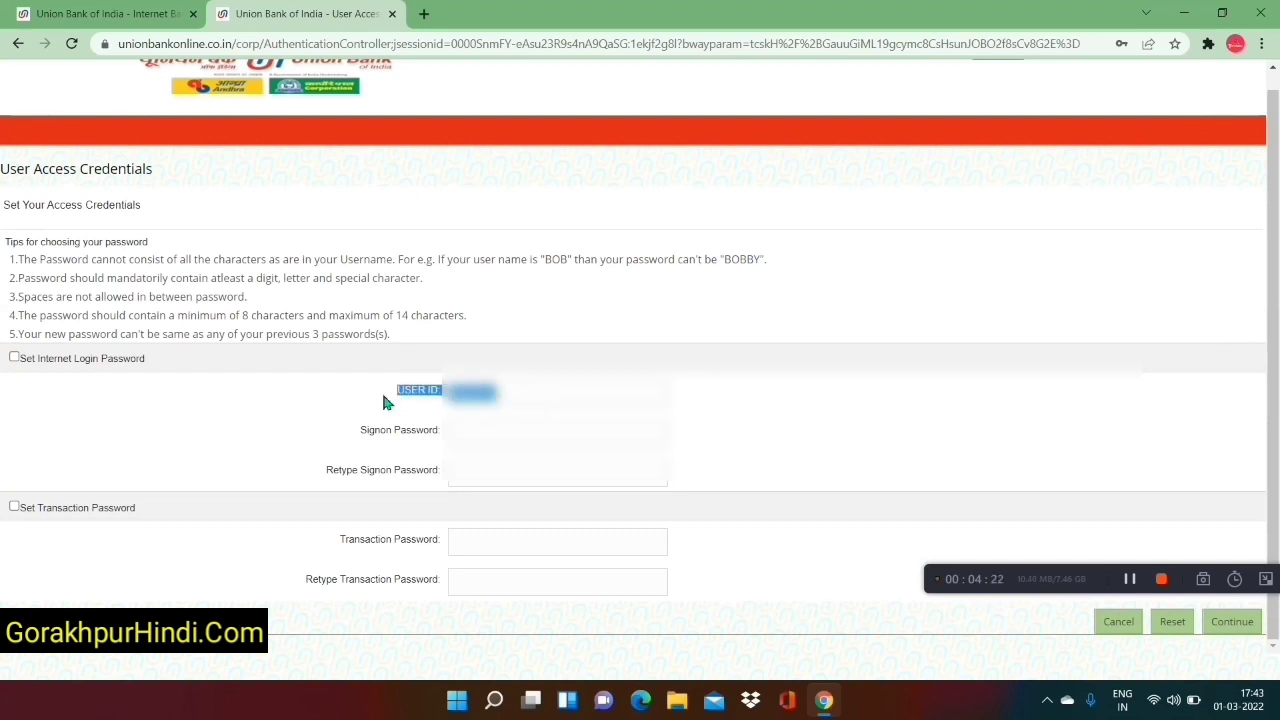
left_click(383, 393)
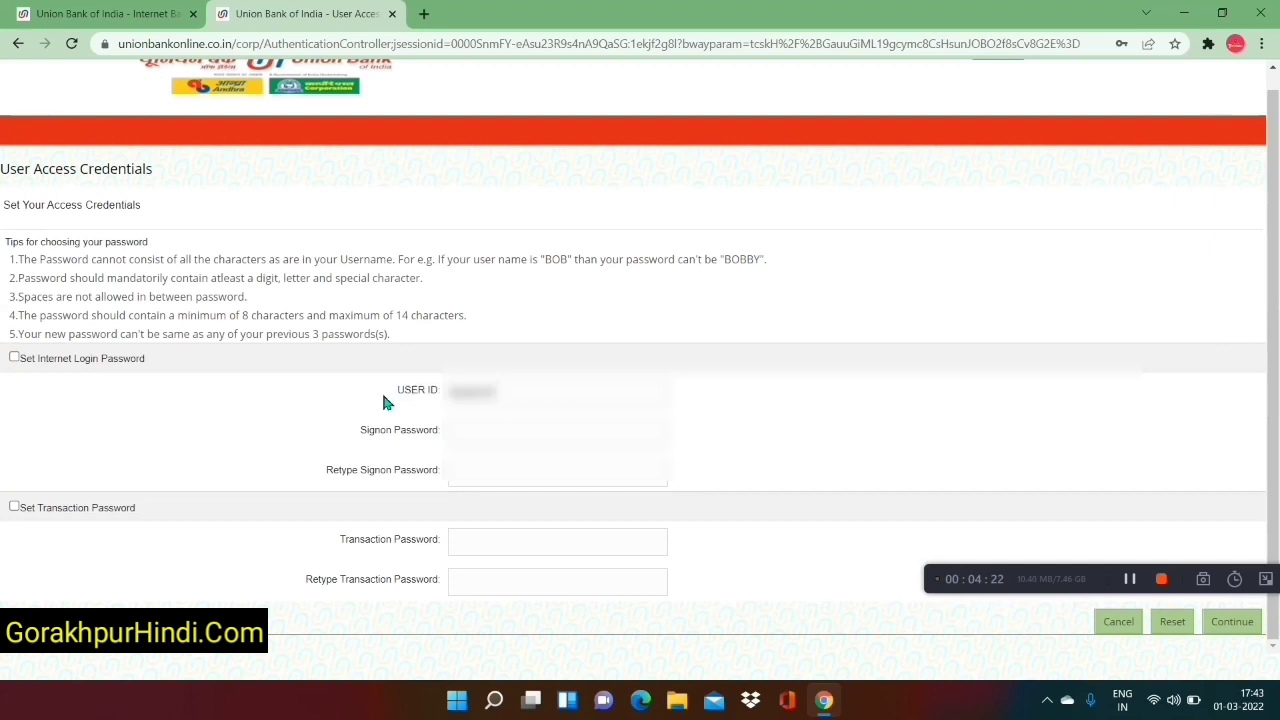
left_click(14, 357)
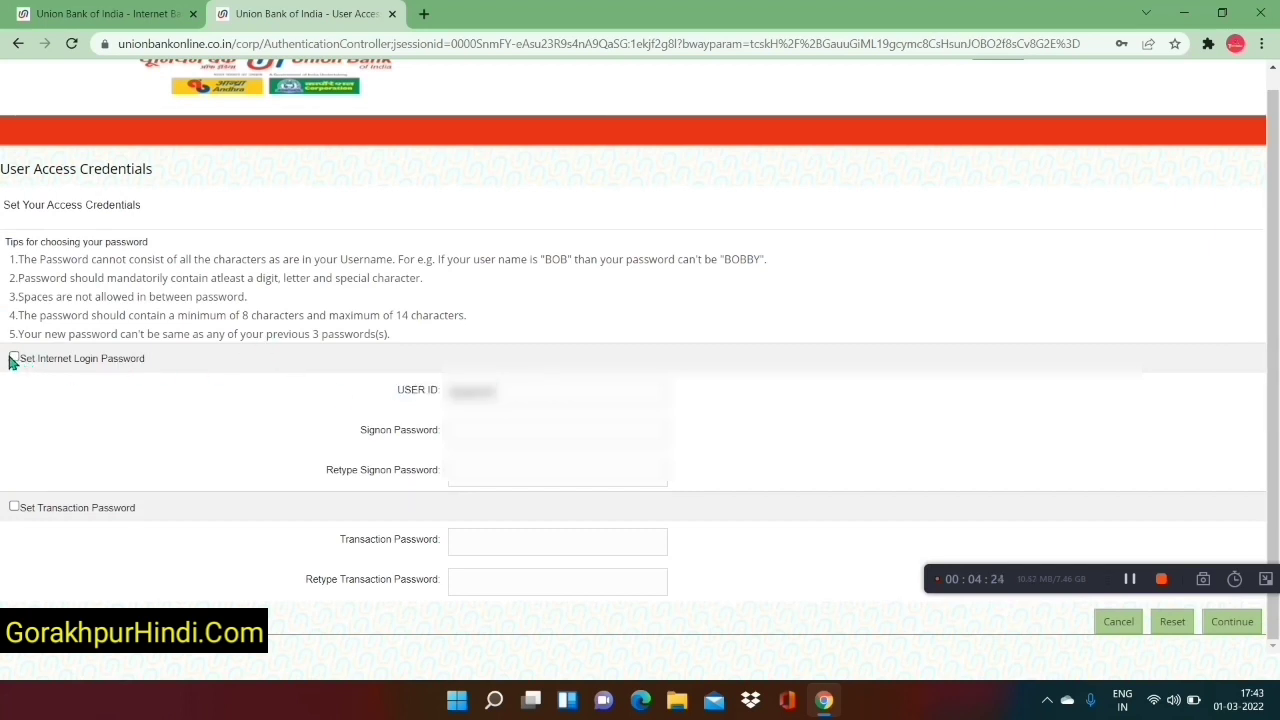
left_click(14, 507)
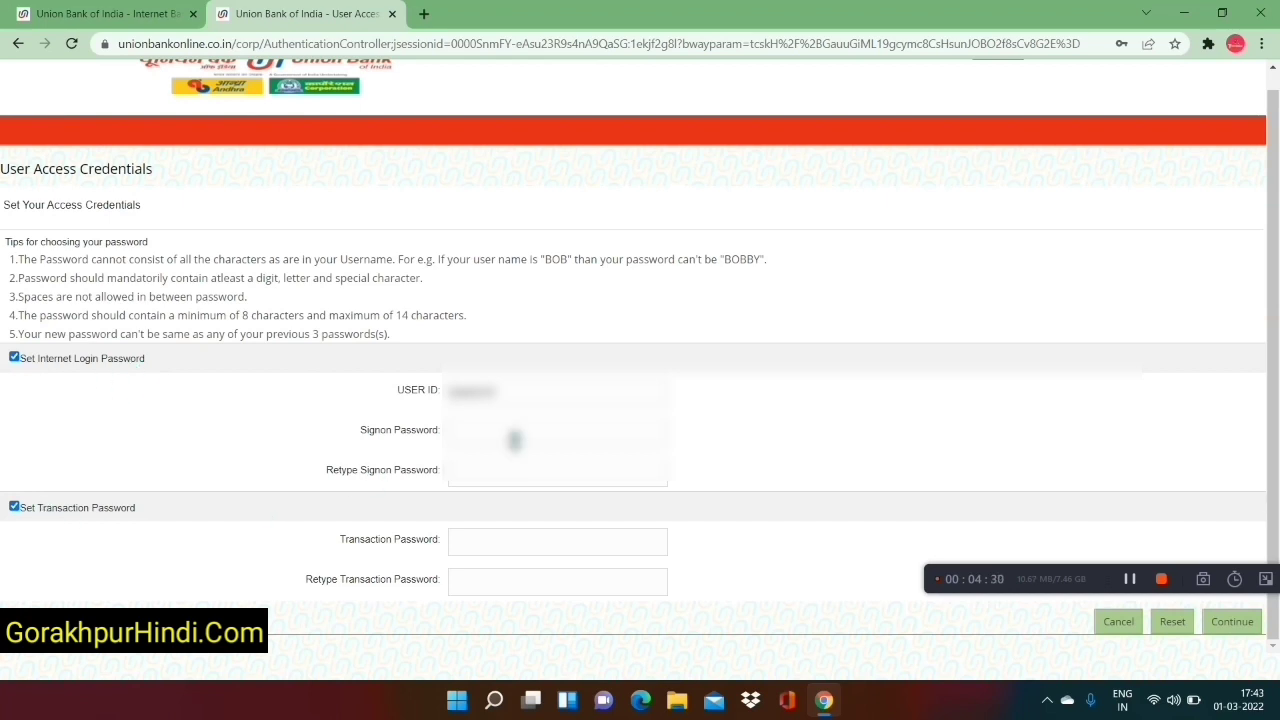
Review the tips for choosing a password, covering required characters, spaces, permitted length and reuse of previous passwords.
left_click(511, 437)
left_click(382, 434)
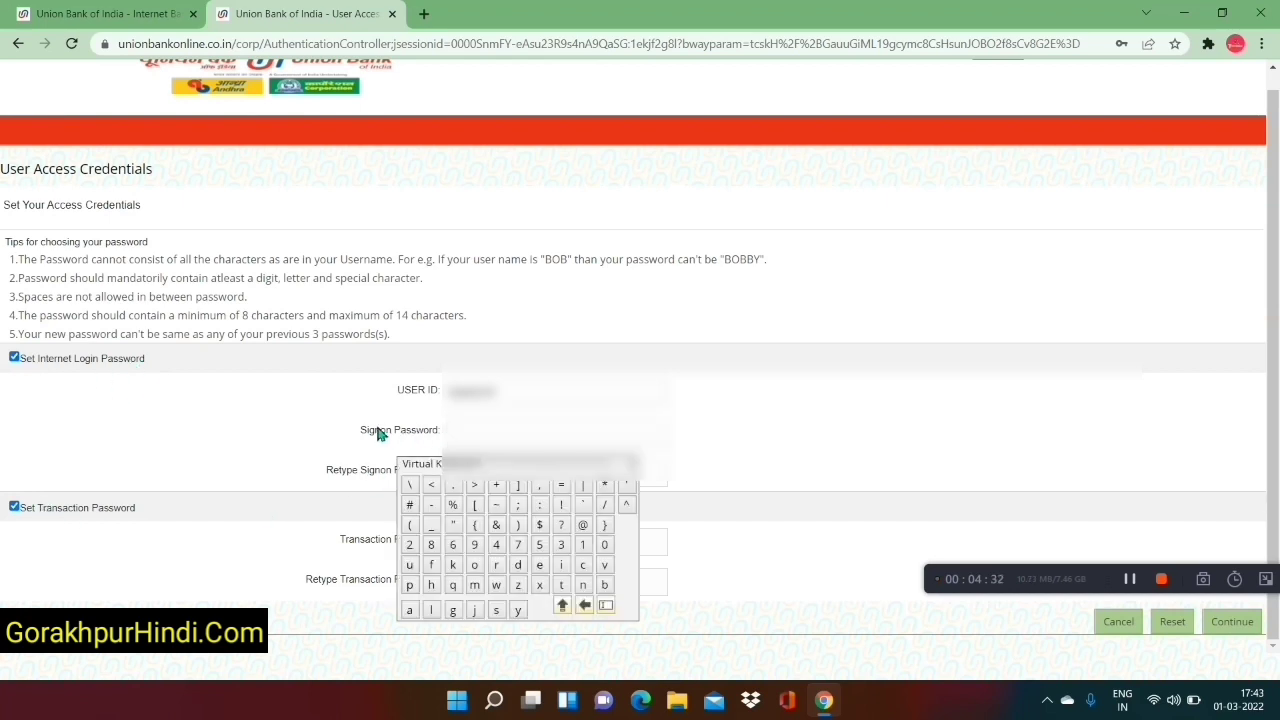
left_click_drag(350, 431, 417, 432)
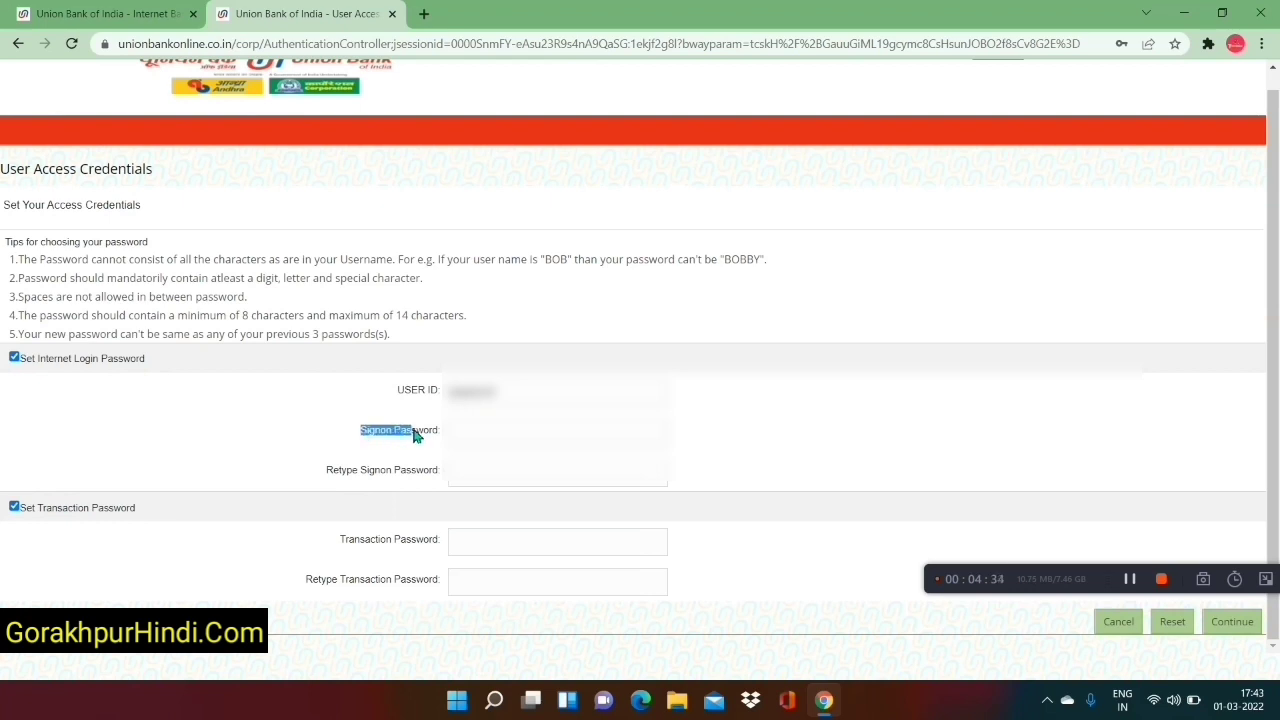
left_click(414, 434)
left_click_drag(142, 281, 377, 291)
left_click(377, 291)
left_click_drag(237, 318, 474, 311)
left_click(474, 311)
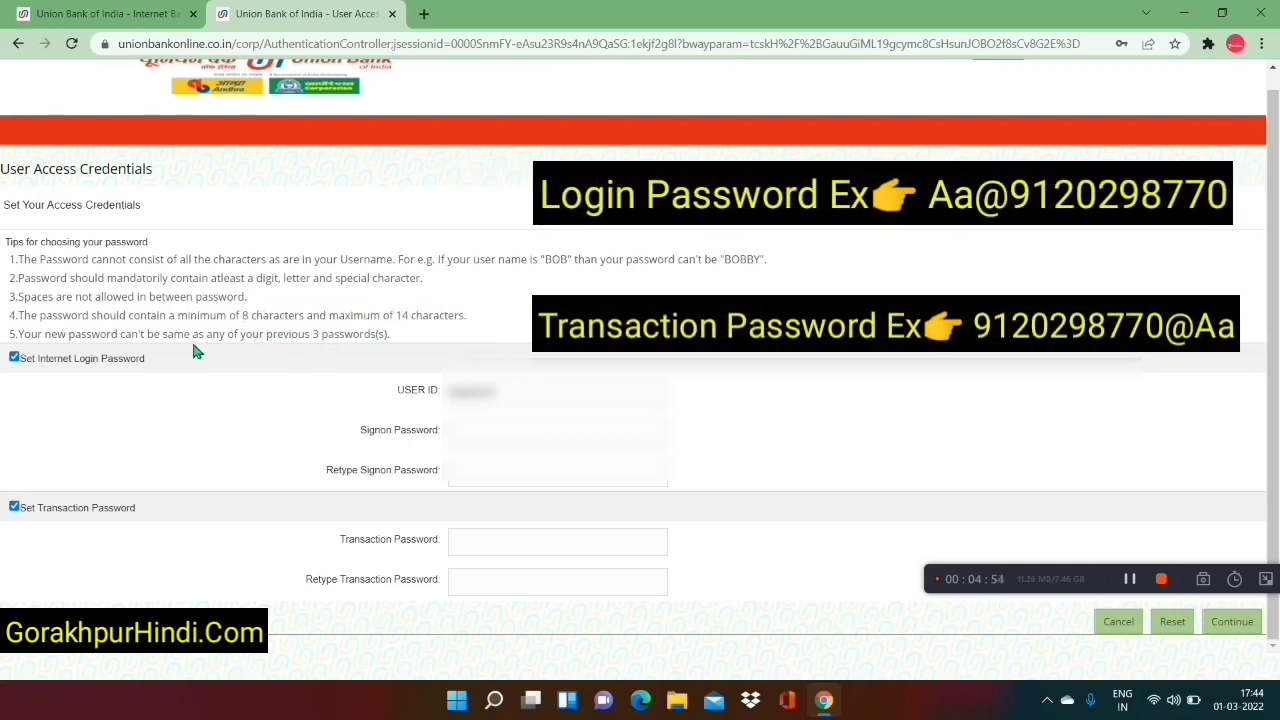
left_click_drag(196, 349, 346, 343)
left_click(346, 343)
Enter and retype the signon password and the transaction password, and submit the access credentials.
left_click(488, 440)
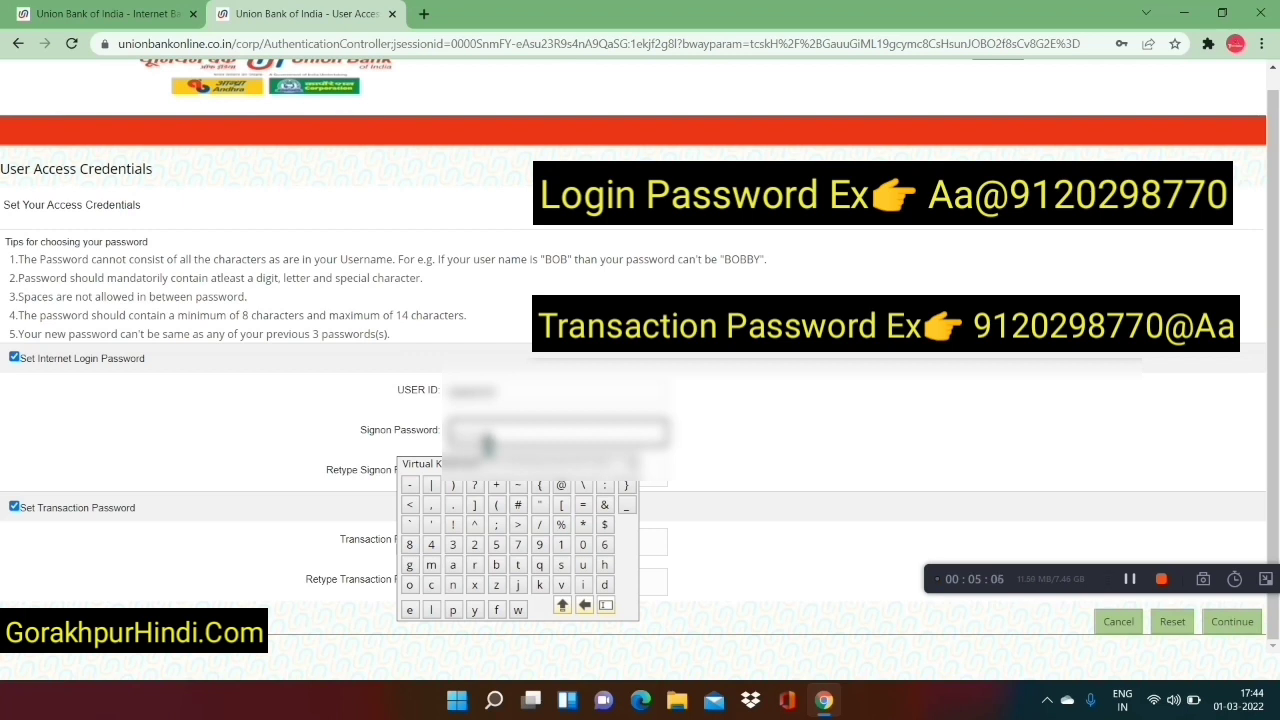
left_click(715, 451)
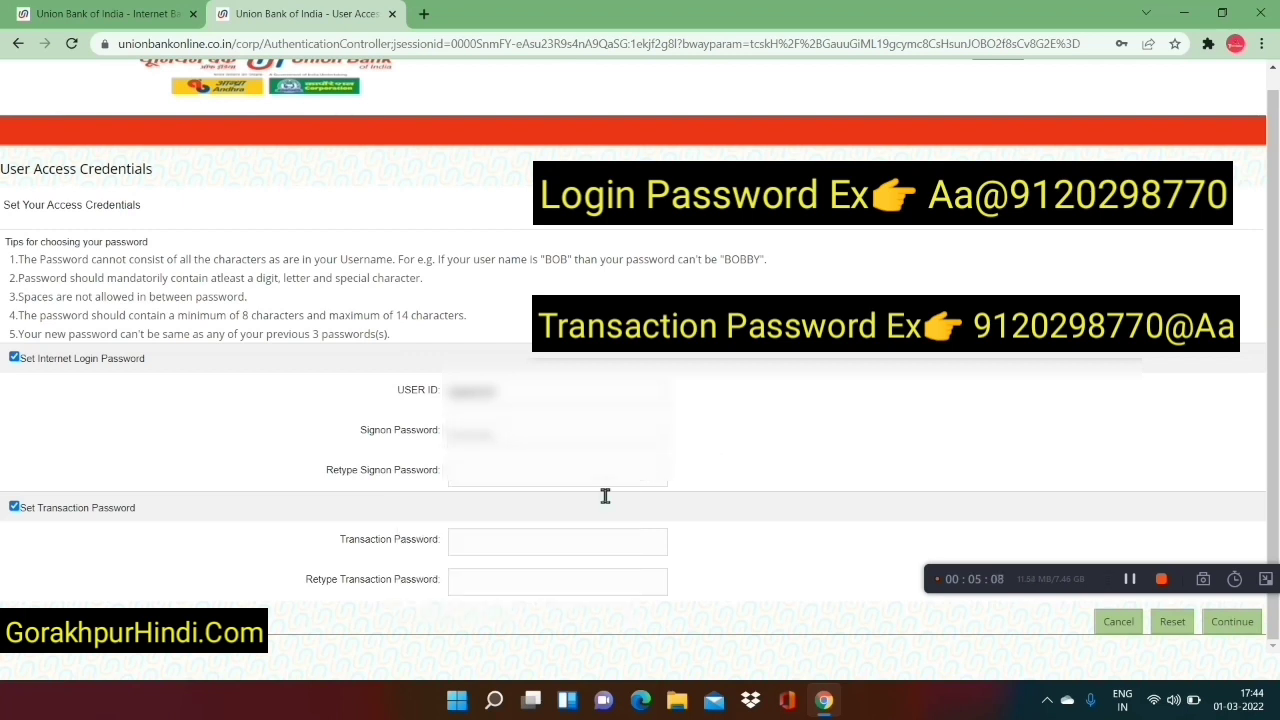
left_click(511, 480)
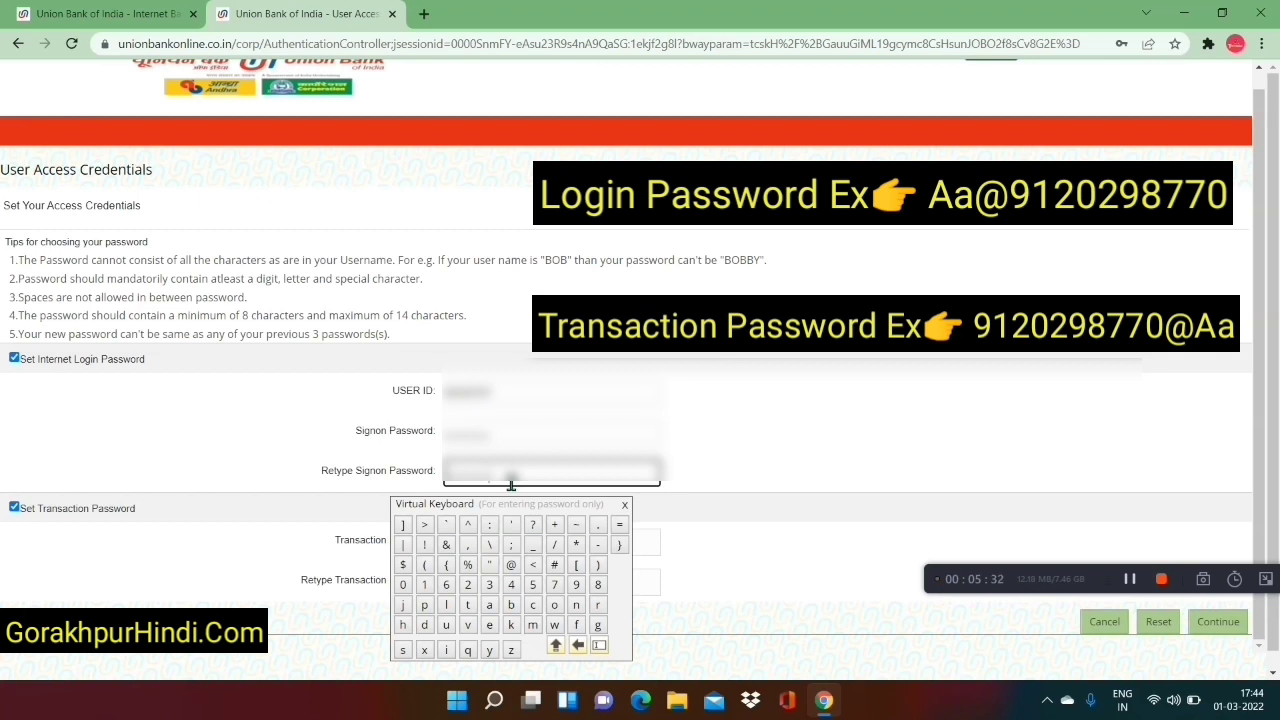
left_click(736, 534)
left_click(561, 553)
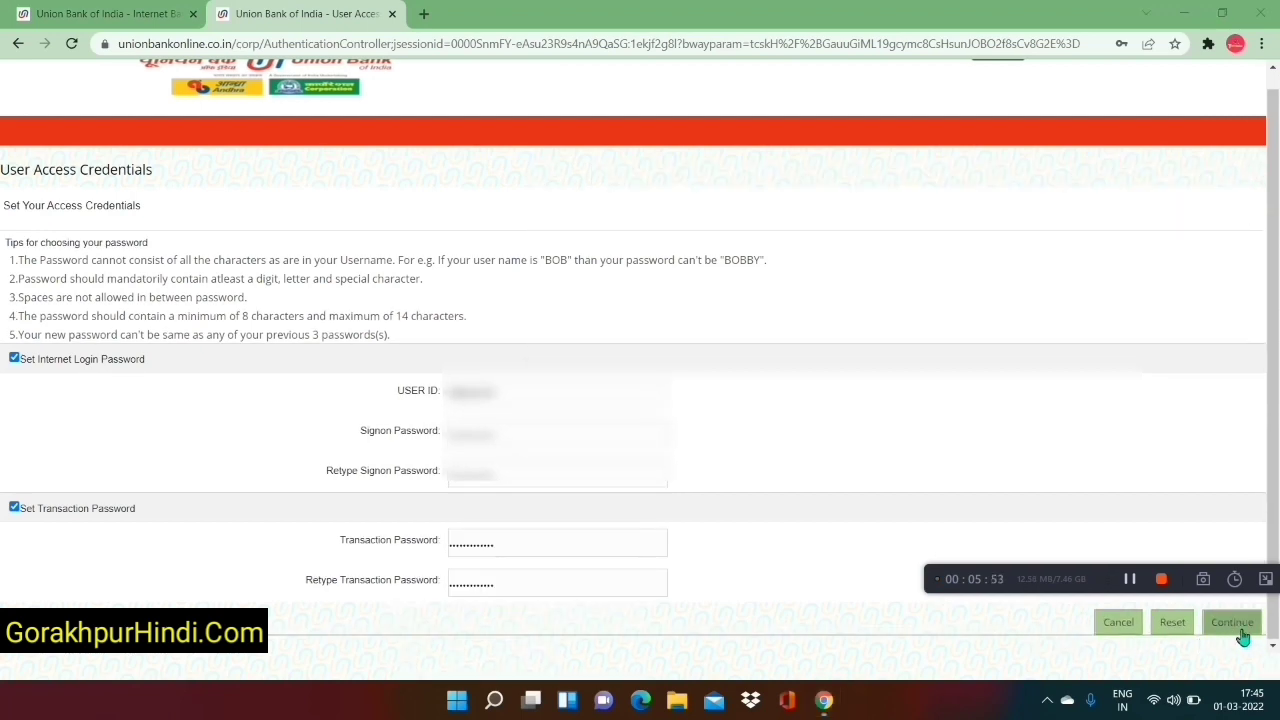
left_click(1236, 628)
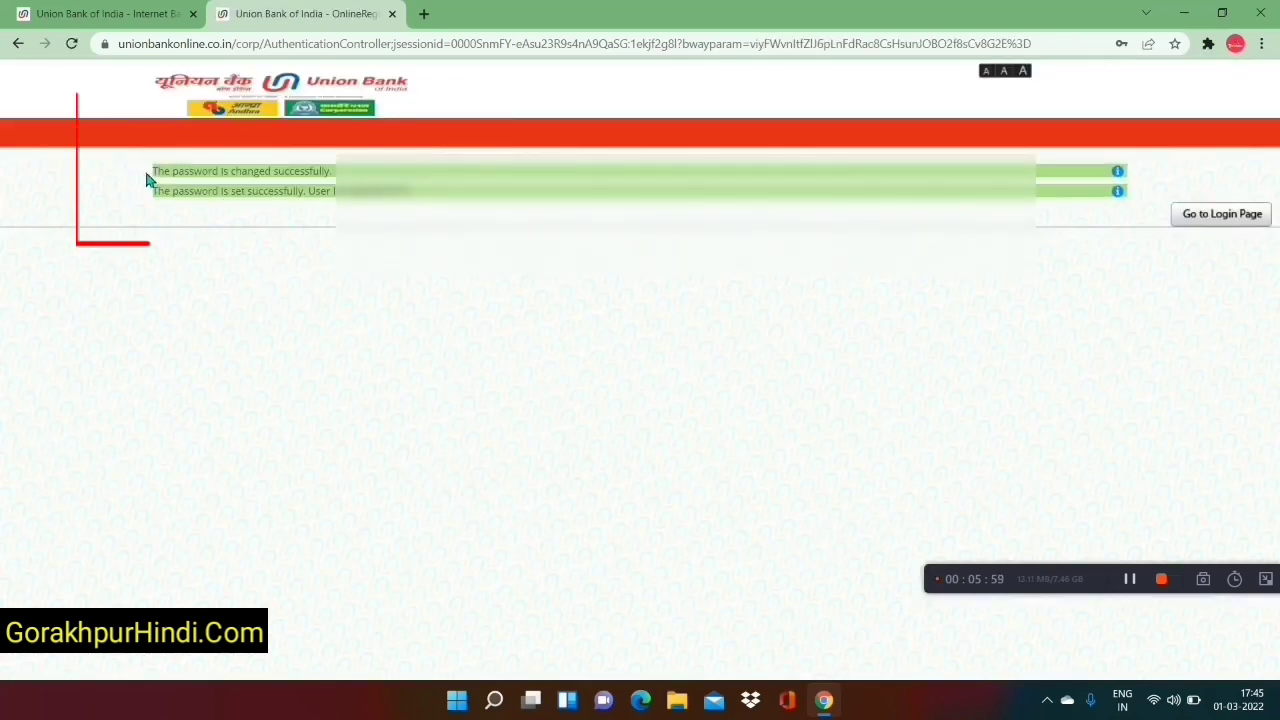
Read the password status messages and copy the assigned user ID from them.
left_click_drag(149, 172, 345, 182)
left_click(344, 186)
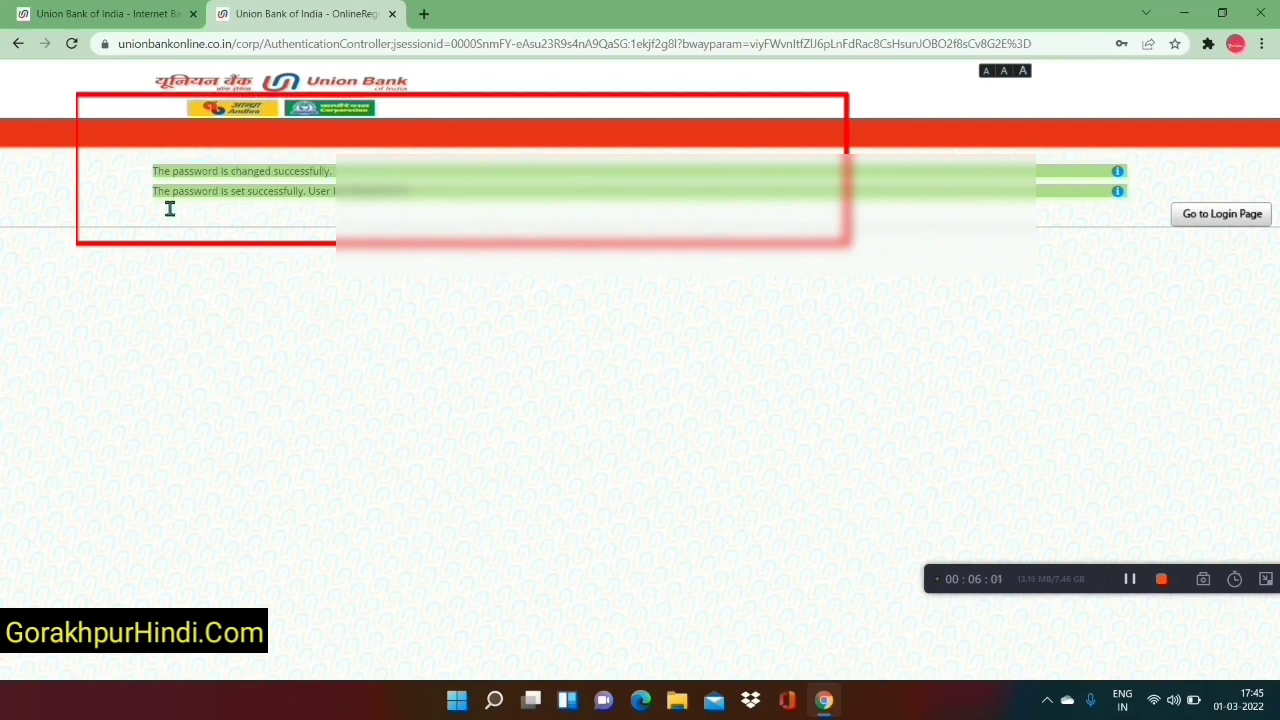
left_click_drag(129, 190, 385, 205)
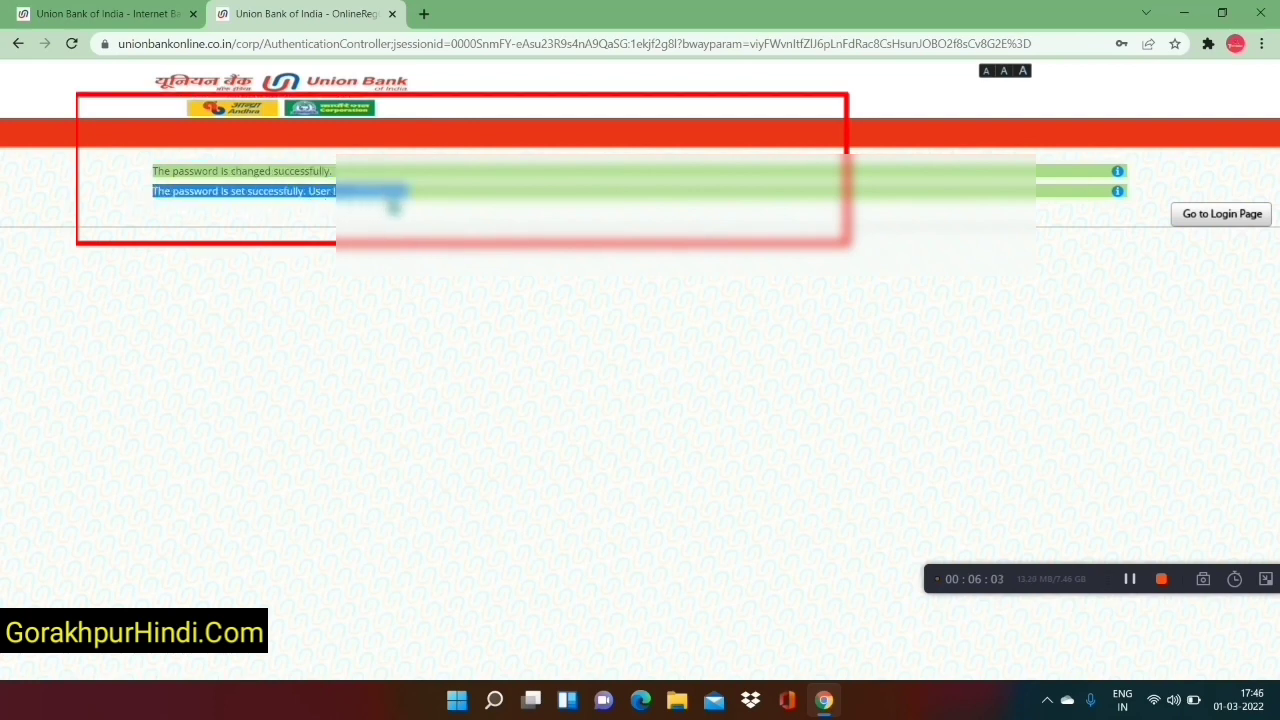
left_click(370, 205)
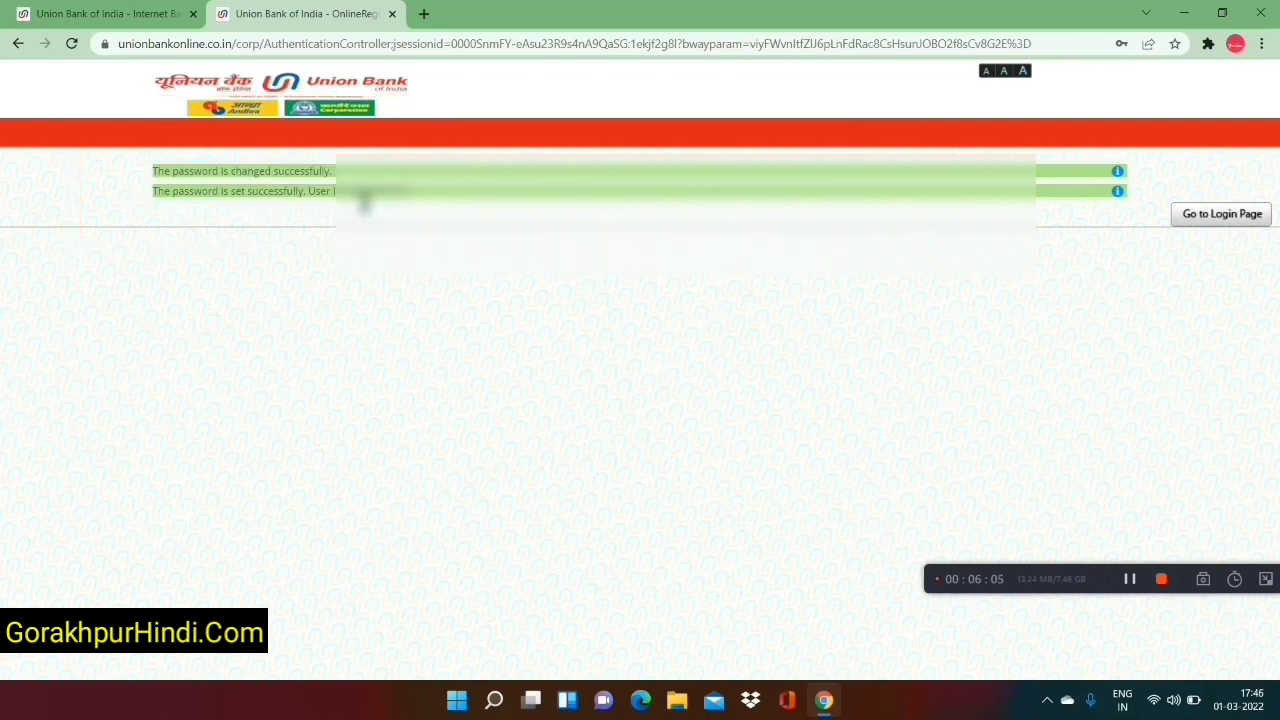
left_click_drag(350, 192, 418, 196)
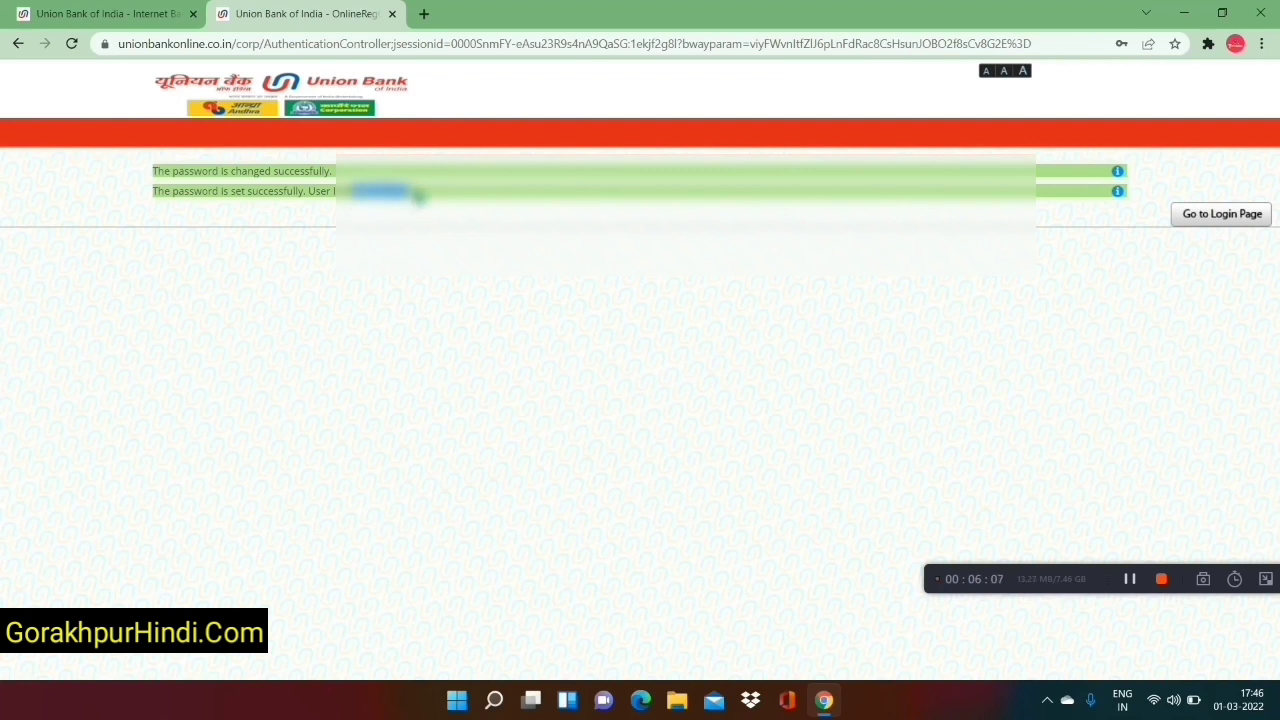
left_click(418, 196)
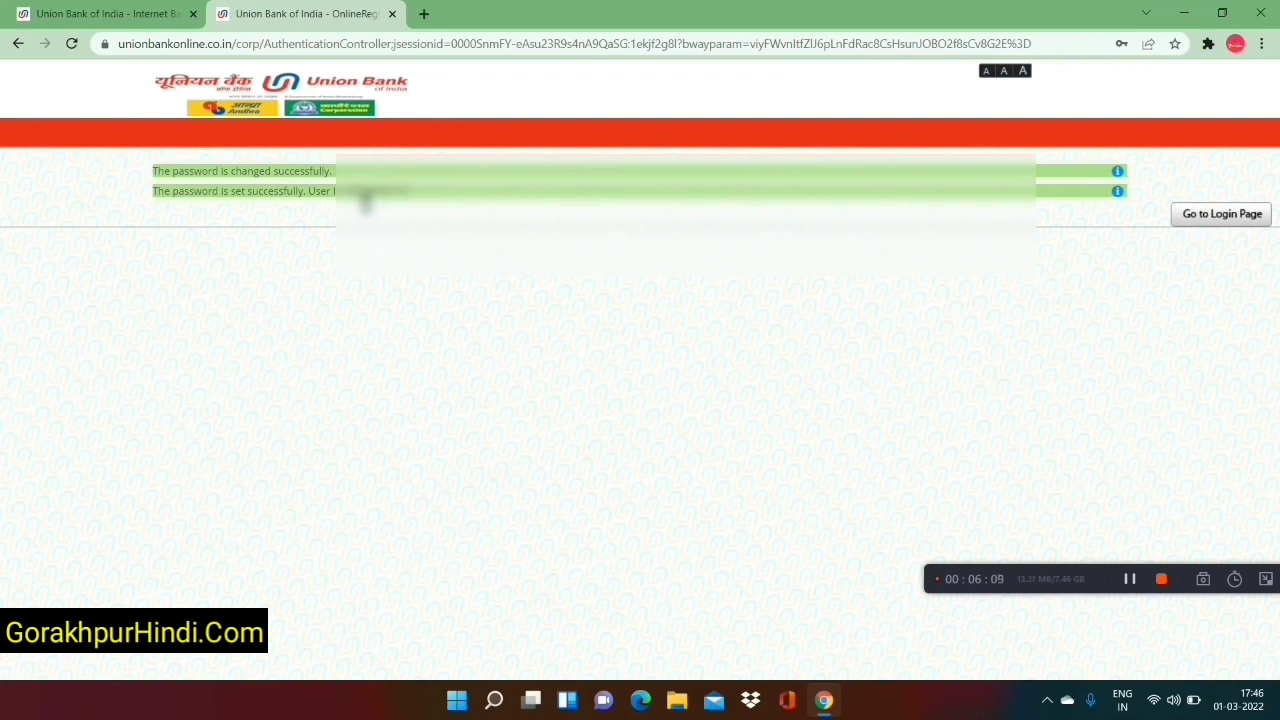
left_click_drag(365, 199, 415, 201)
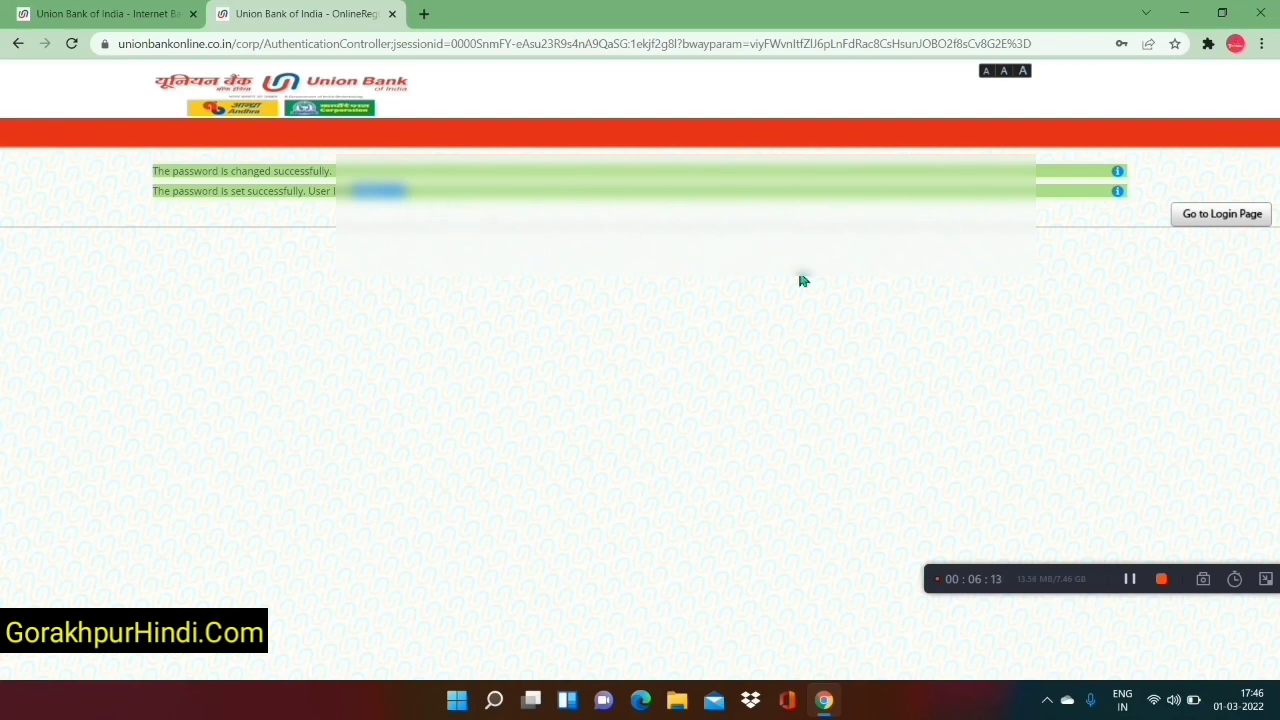
Go to the login page and log in with the copied user ID, the login password and 4 as the verification answer.
left_click(1237, 222)
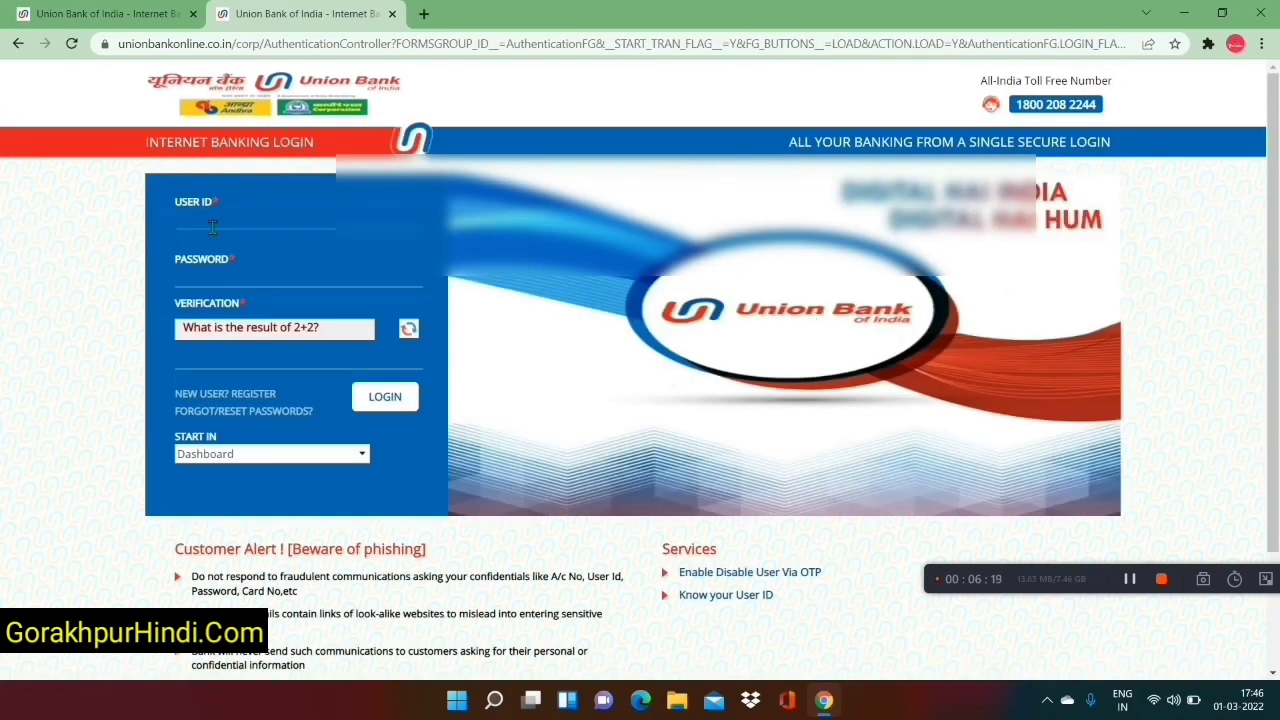
key("ctrl+v")
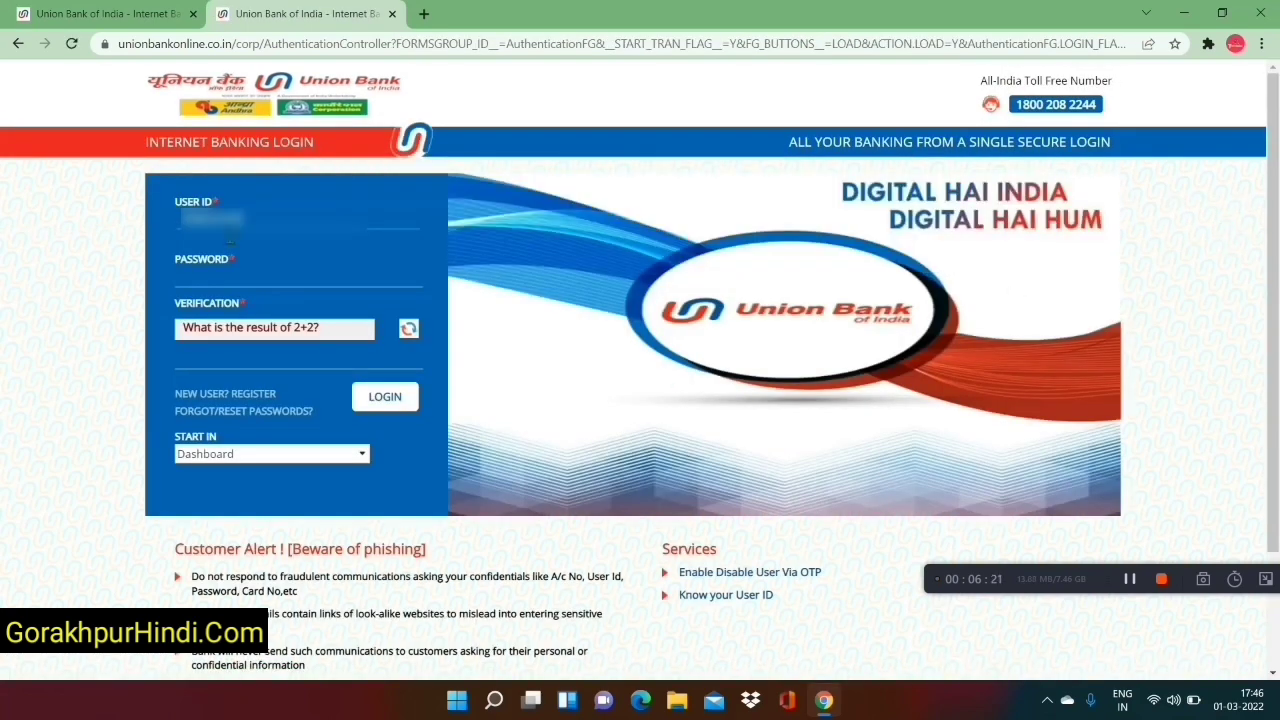
left_click(244, 284)
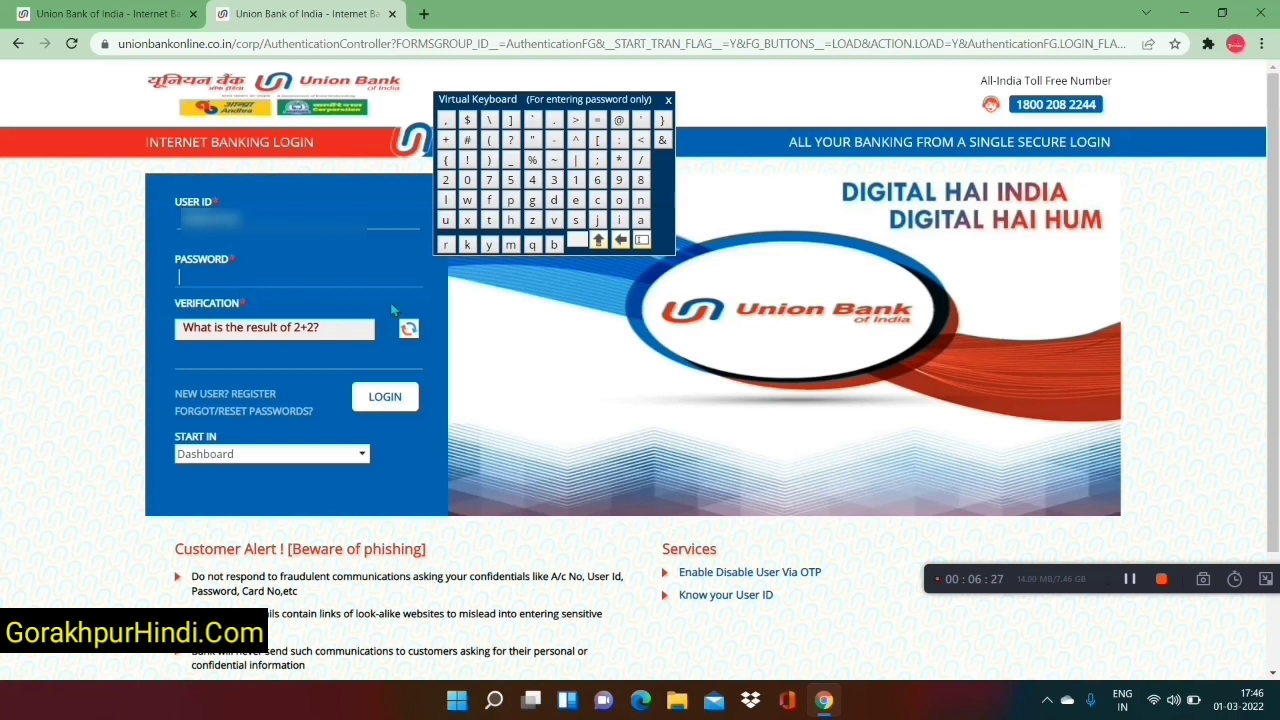
left_click(1128, 580)
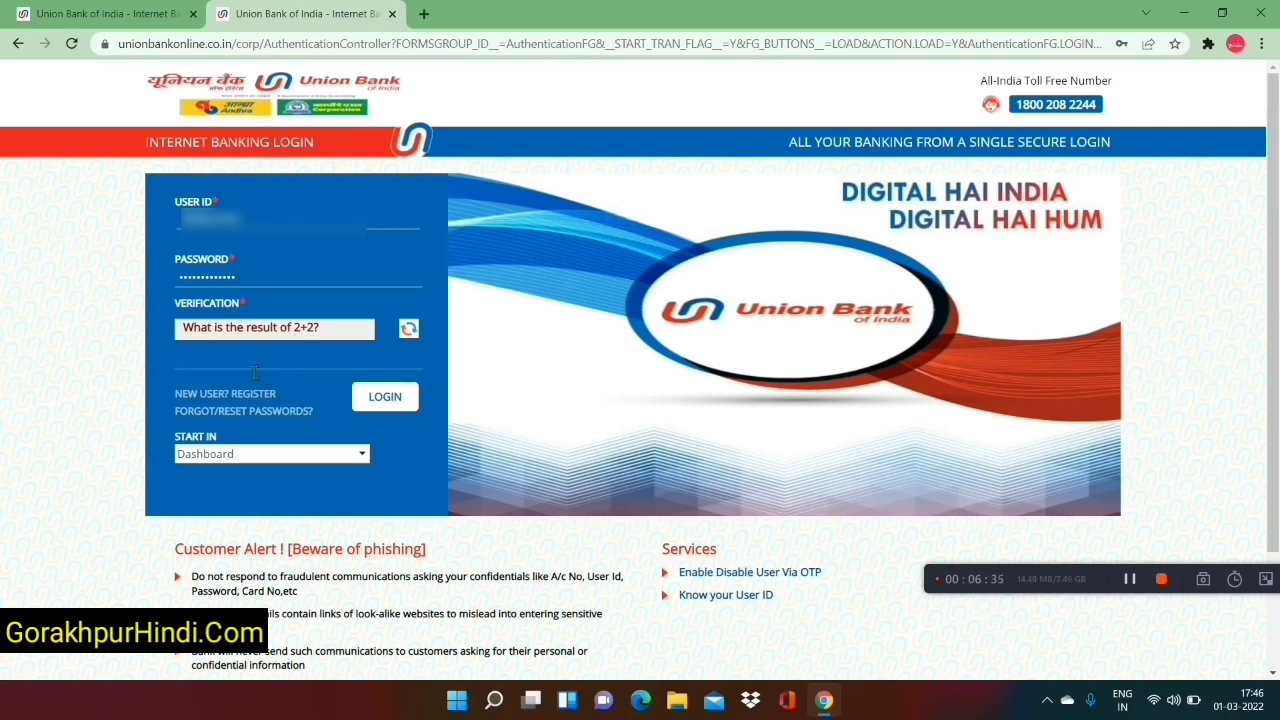
type("4")
left_click(396, 400)
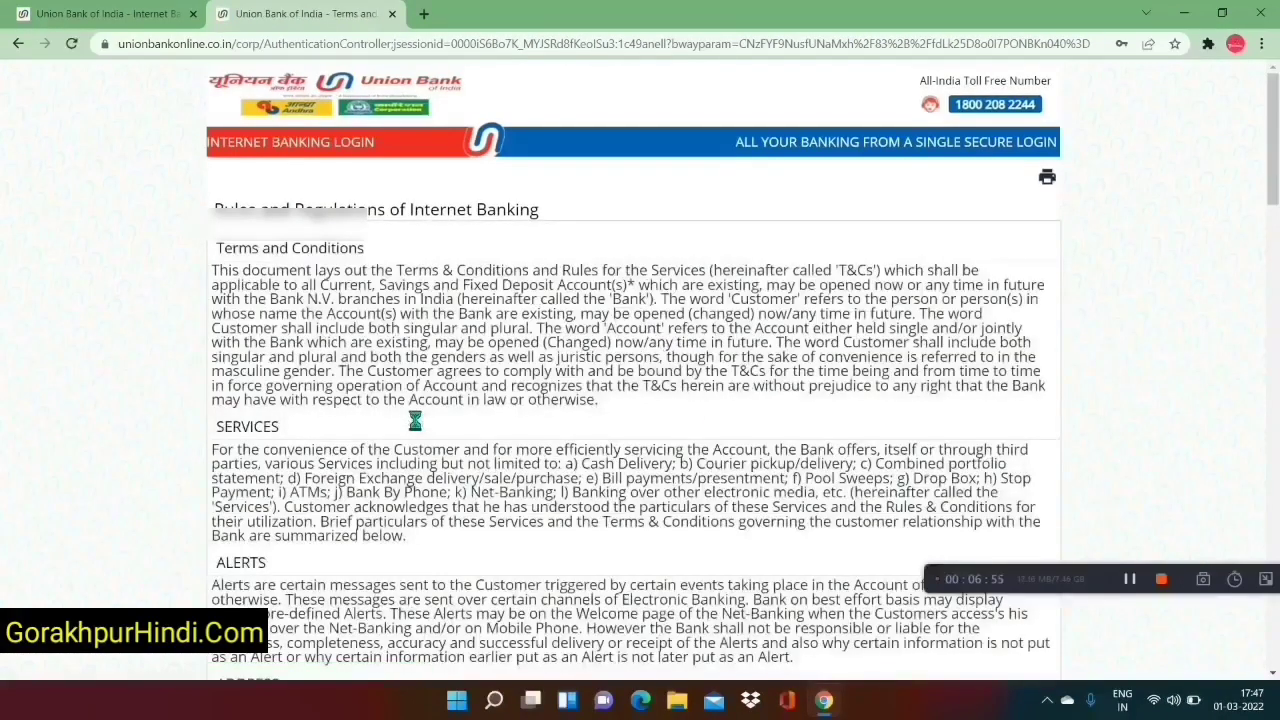
Look through the Rules and Regulations of Internet Banking and agree to the terms and conditions.
scroll(1160, 301, "down", 2)
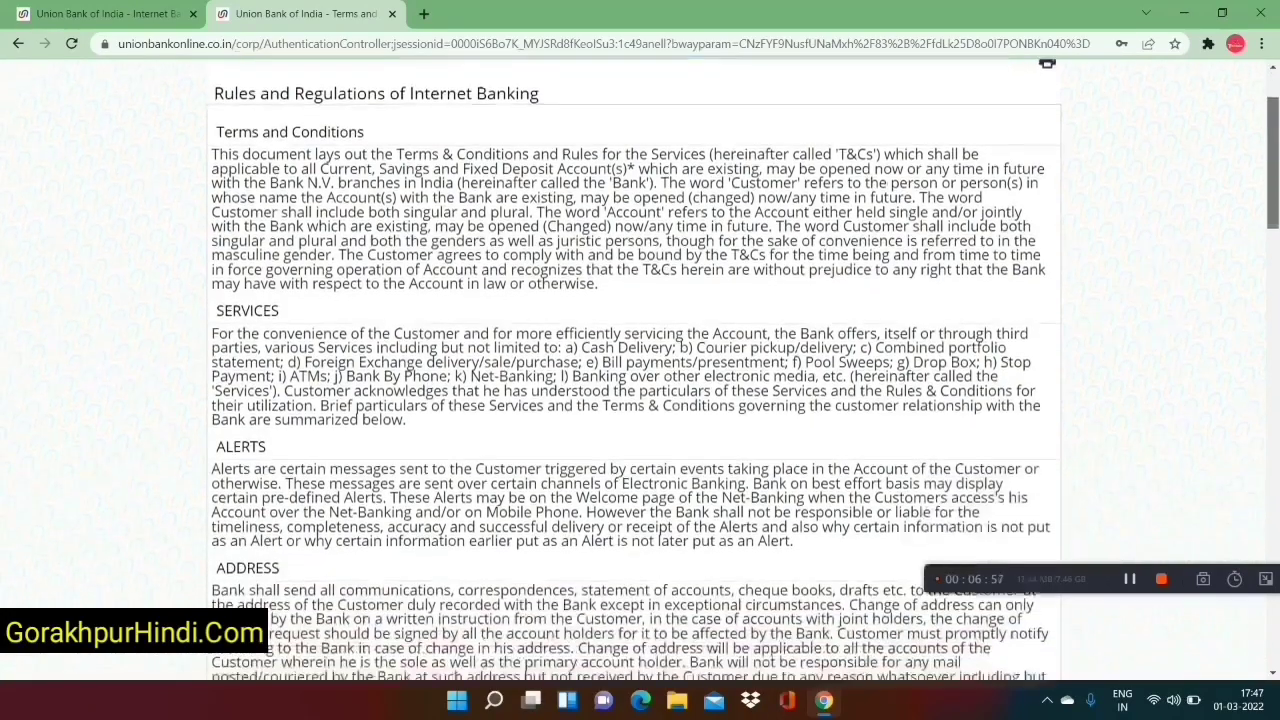
scroll(1160, 301, "up", 1)
scroll(1160, 301, "down", 1)
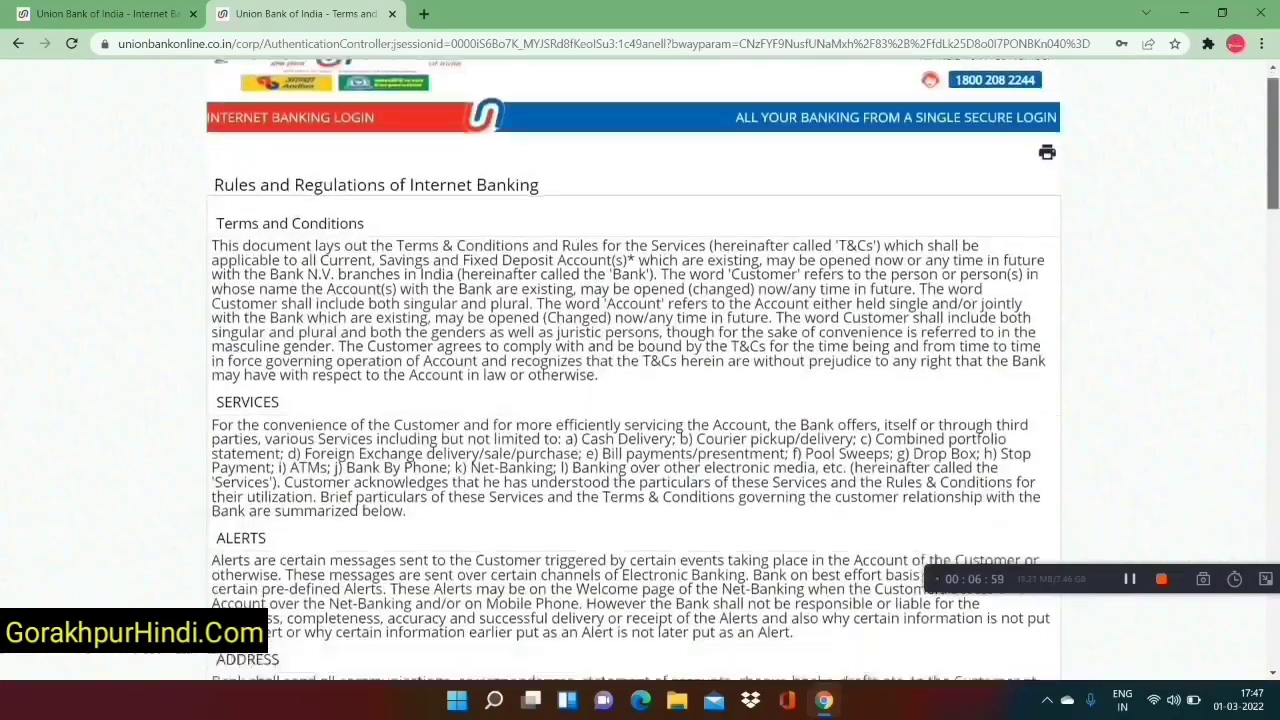
scroll(640, 370, "down", 15)
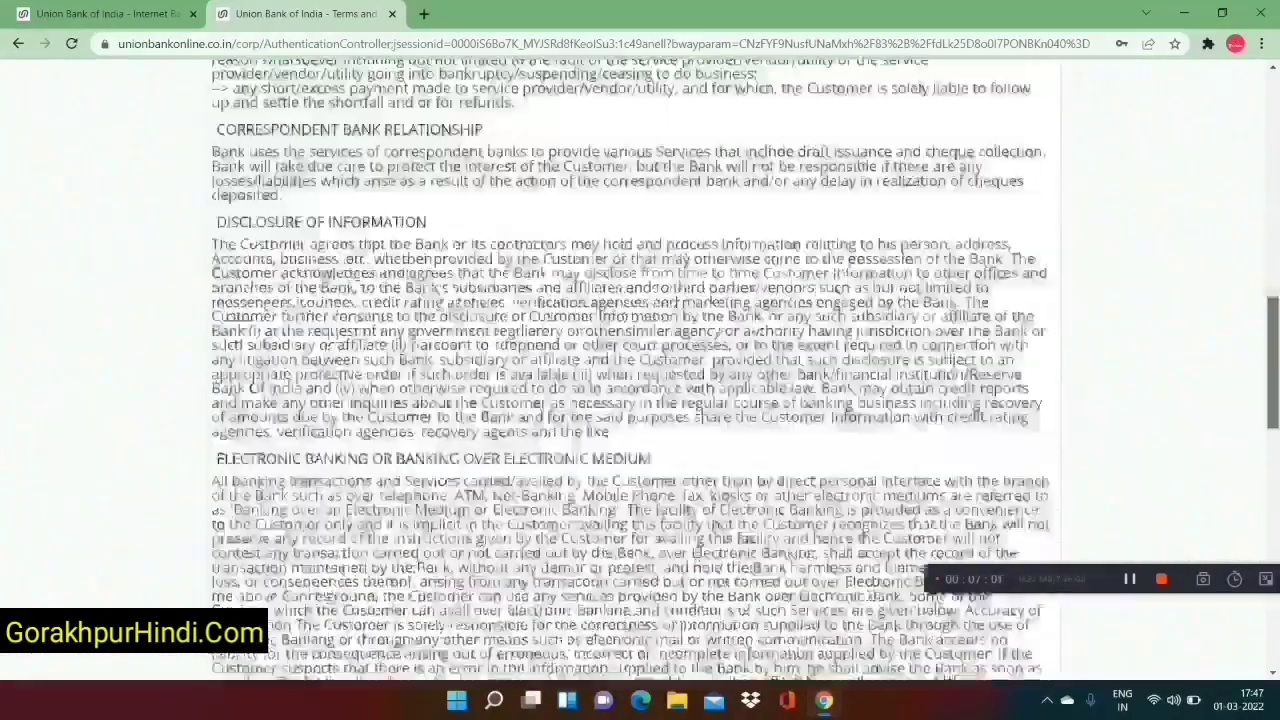
scroll(1273, 678, "down", 5)
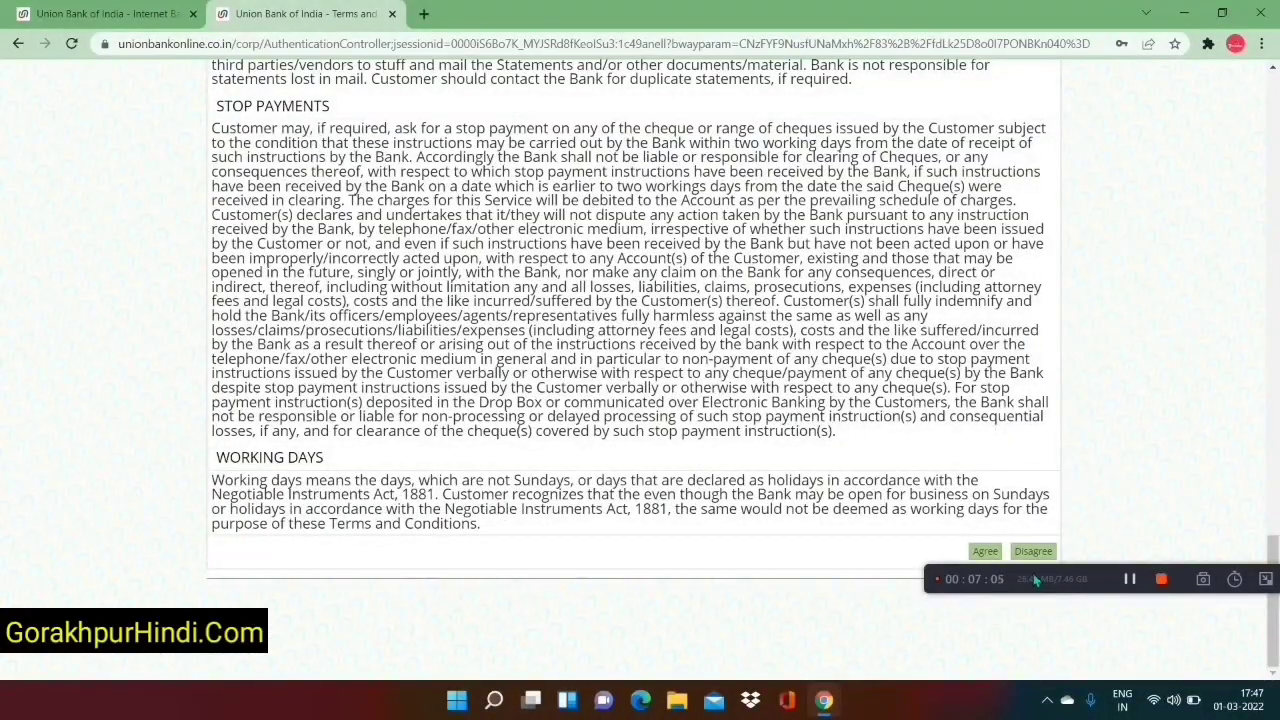
left_click_drag(1036, 579, 1025, 636)
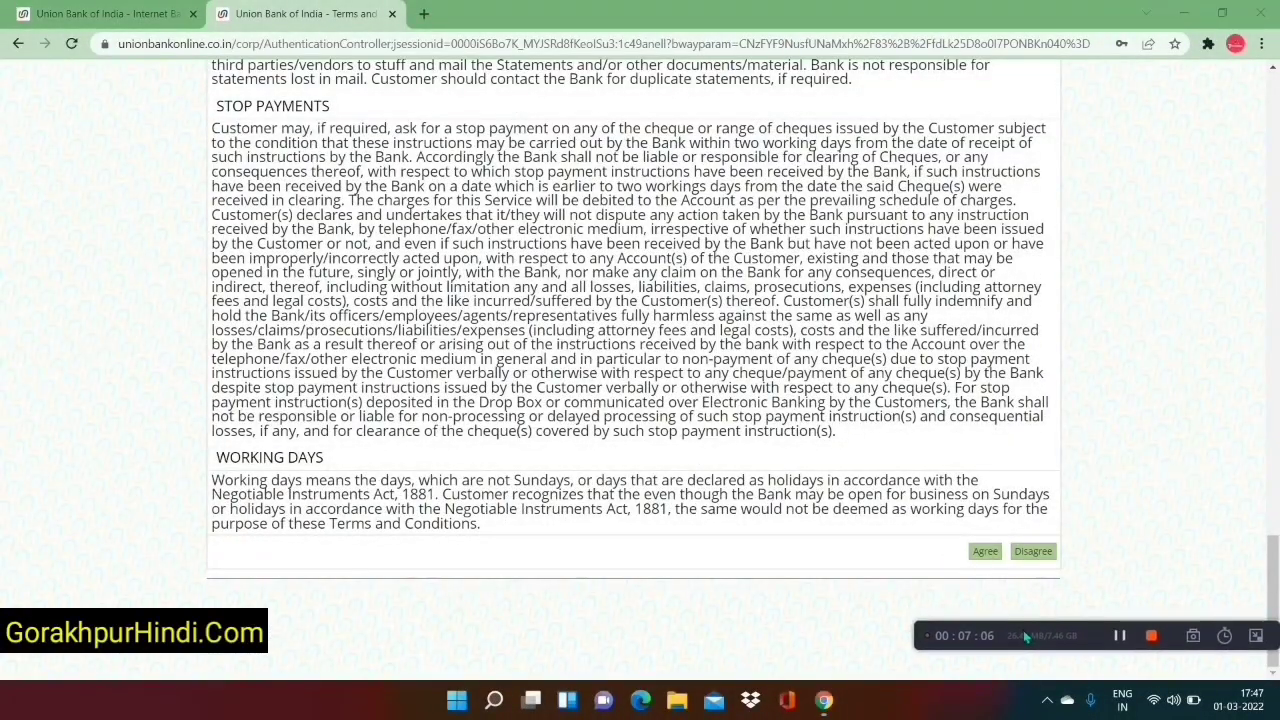
left_click(991, 559)
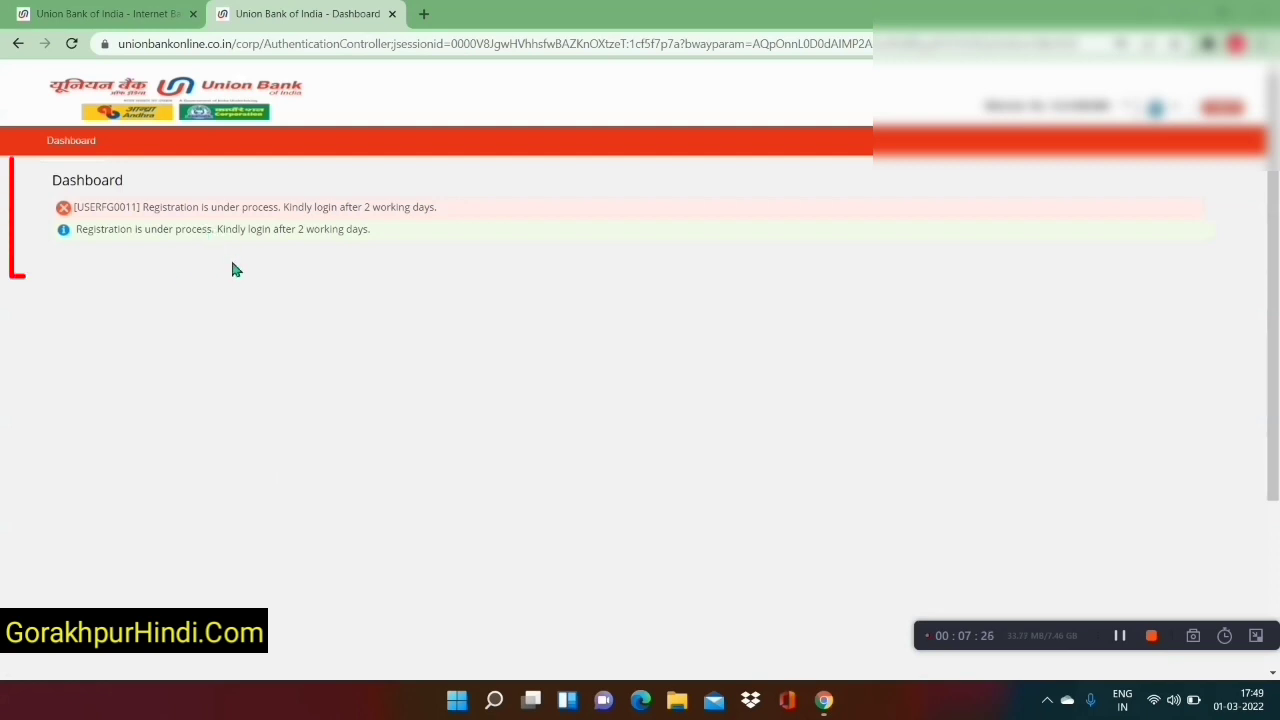
Read the registration status messages on the dashboard.
left_click_drag(49, 183, 287, 222)
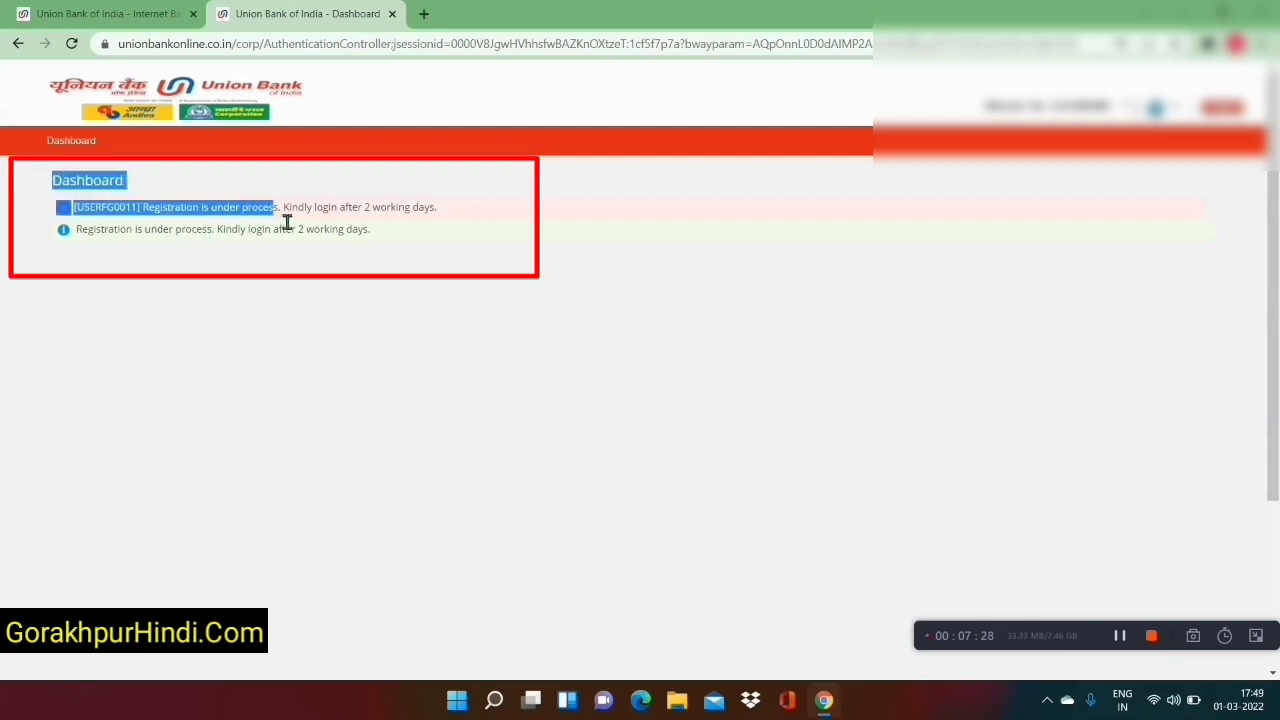
left_click(289, 224)
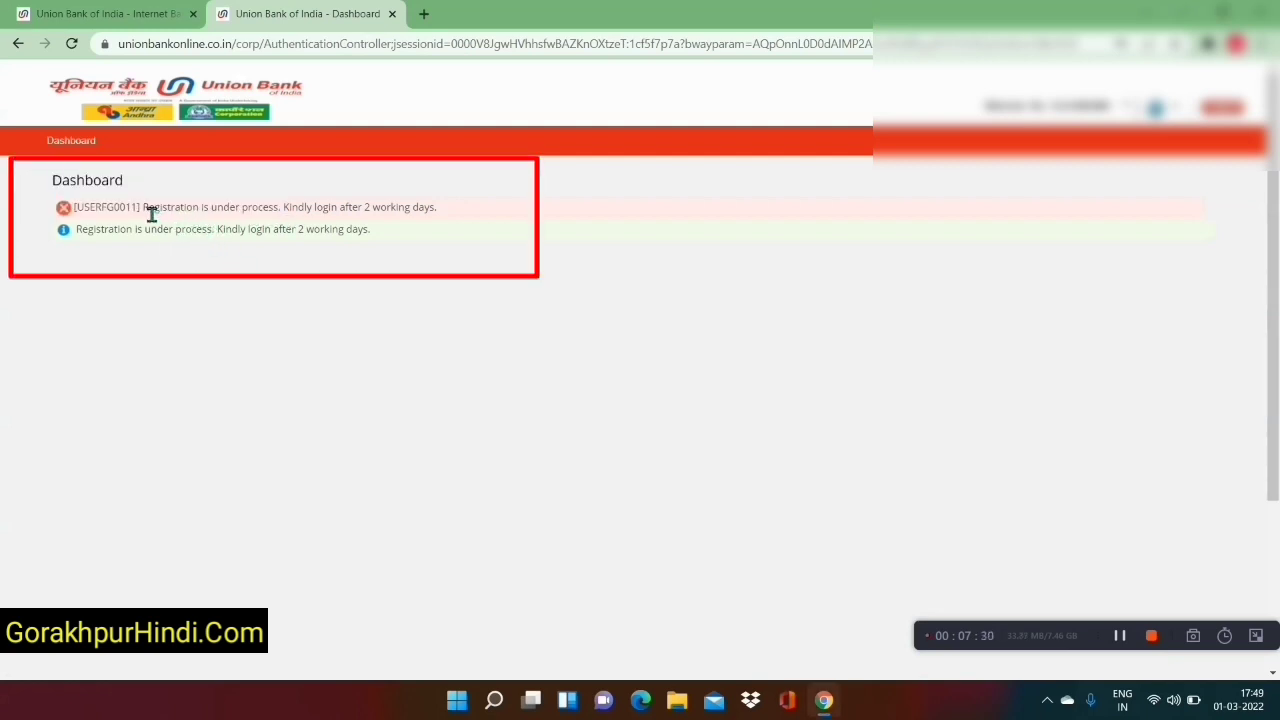
left_click_drag(147, 210, 446, 219)
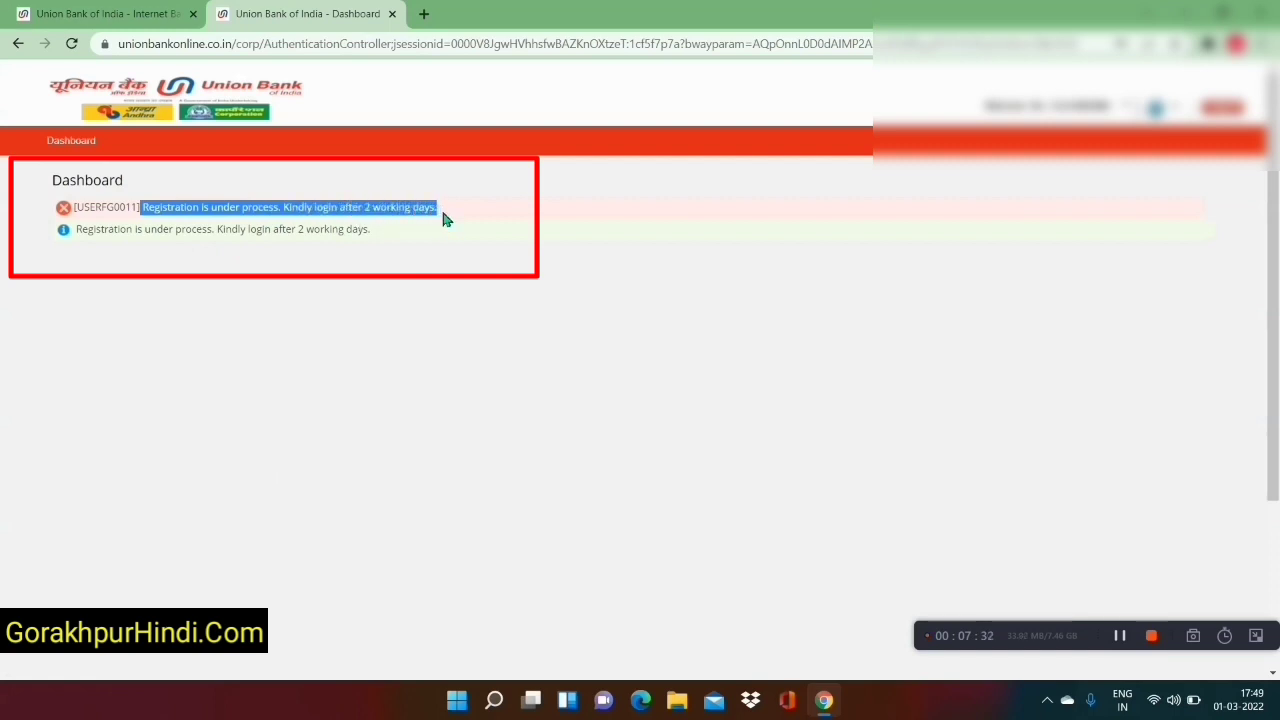
left_click(446, 219)
left_click_drag(77, 232, 130, 199)
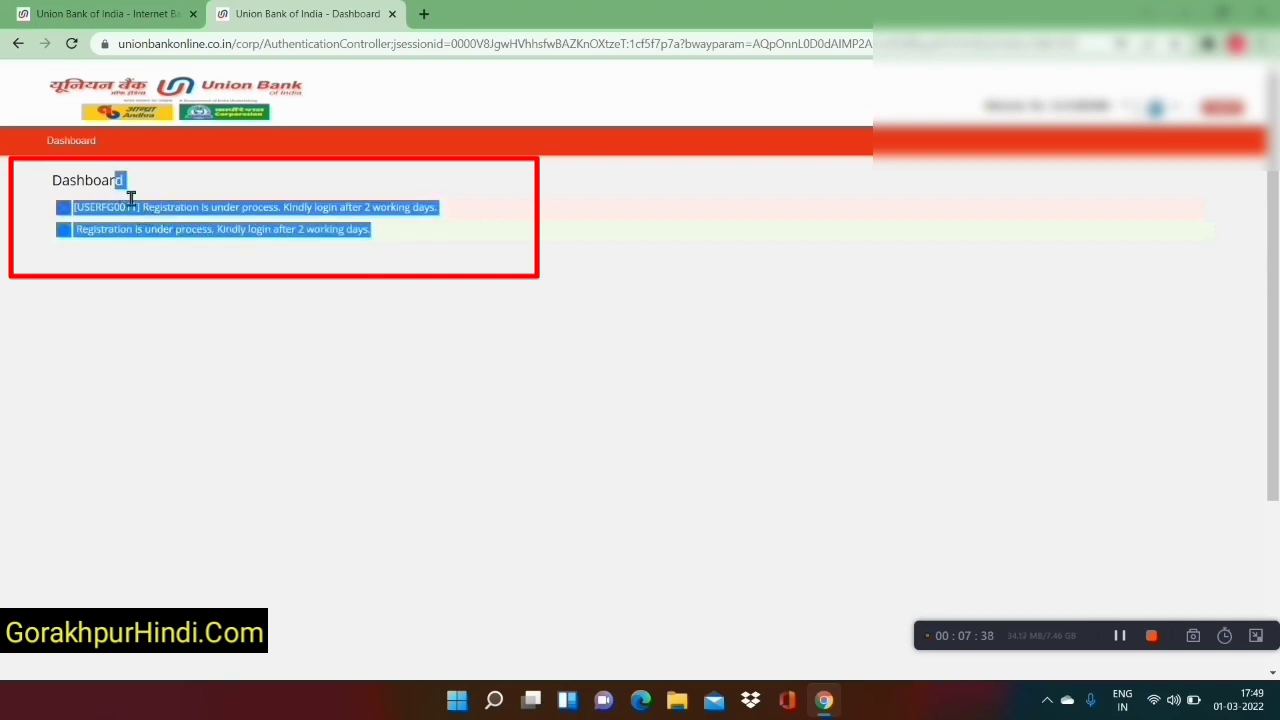
left_click(130, 199)
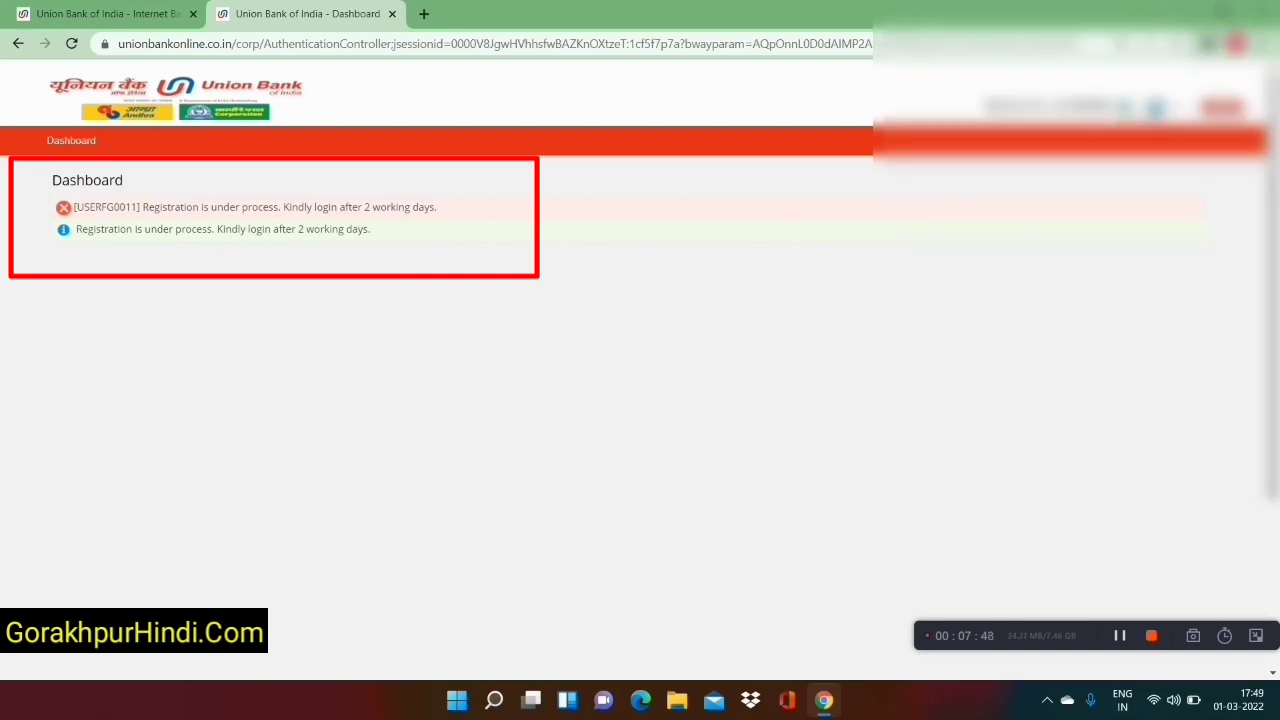
Open the user details from the dashboard header, check the listed entries and close them.
left_click(1137, 110)
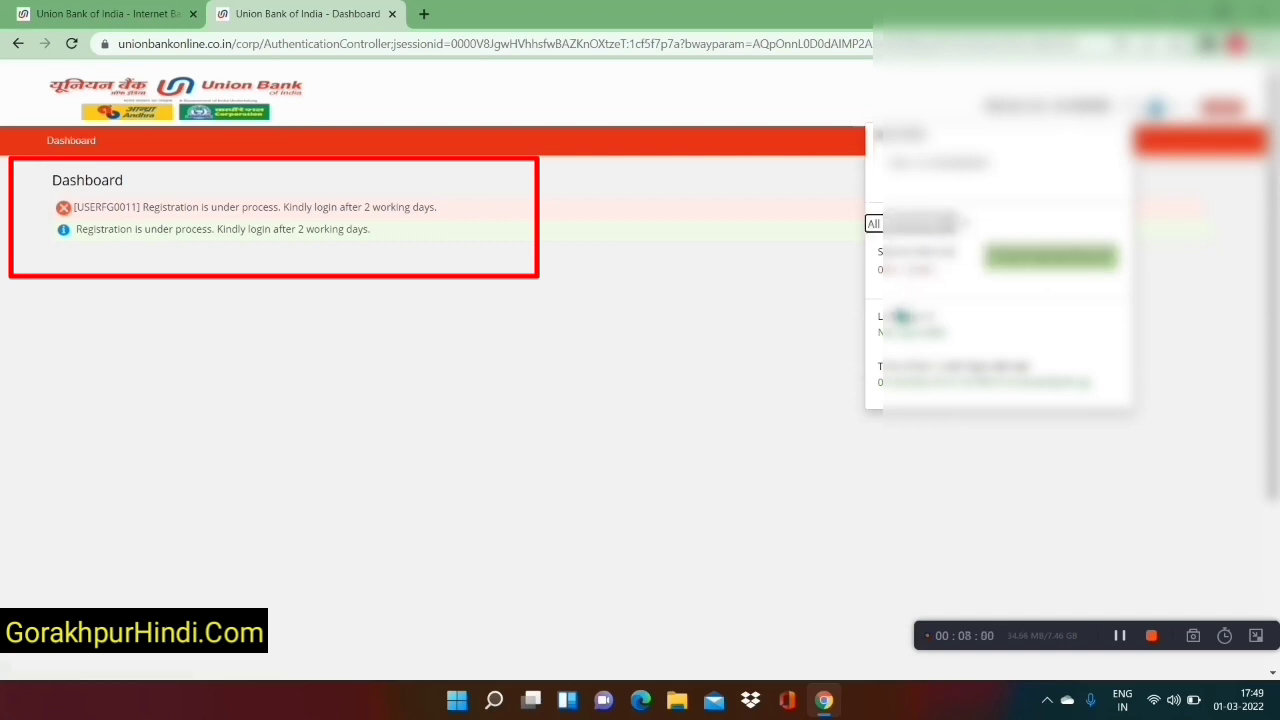
left_click_drag(880, 381, 1072, 386)
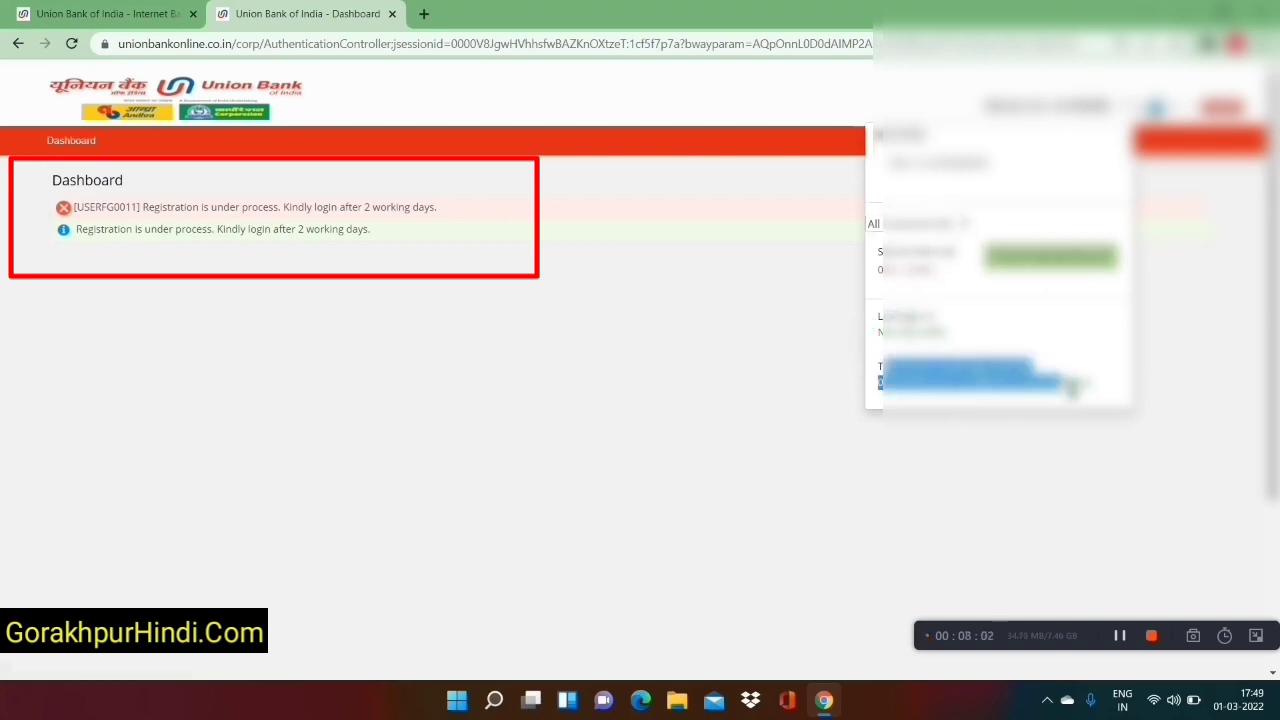
left_click(1071, 389)
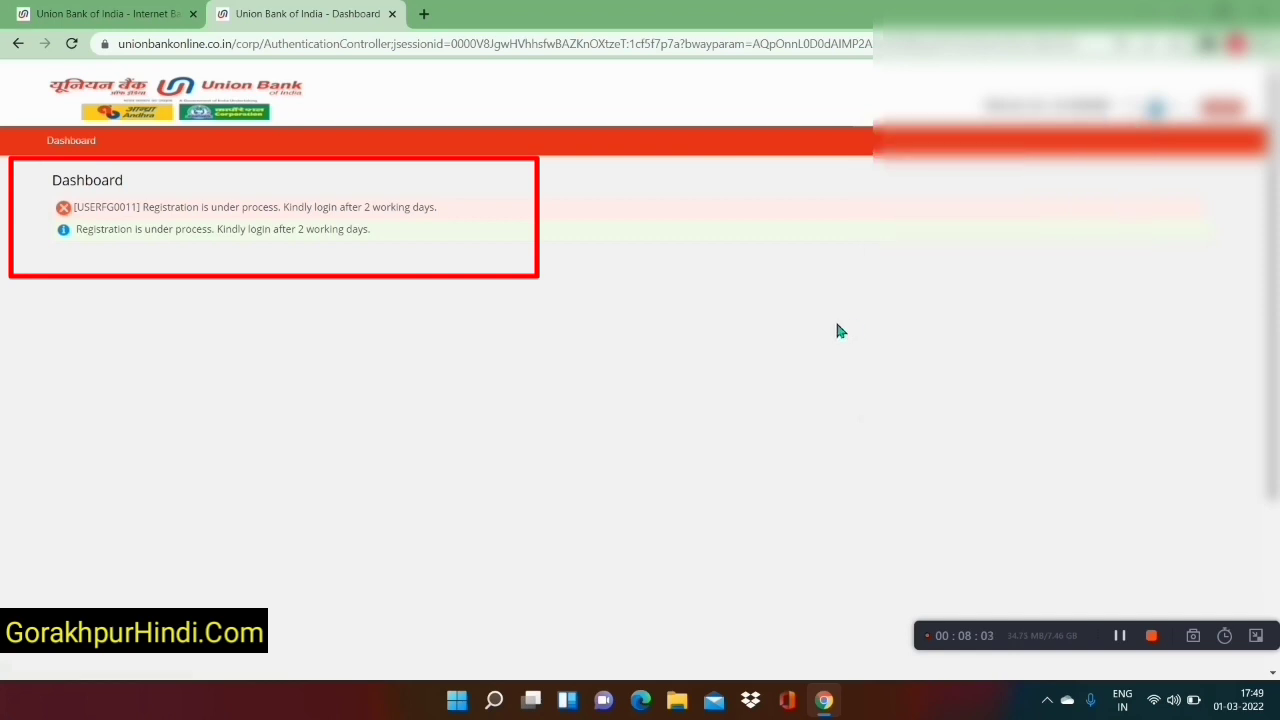
Recheck the dashboard notices for when the account can be logged in to again.
mouse_move(177, 257)
left_mouse_down()
mouse_move(36, 197)
mouse_move(366, 238)
mouse_move(80, 229)
mouse_move(20, 206)
mouse_move(430, 218)
left_mouse_up()
left_click(36, 196)
left_click(377, 240)
left_click(20, 206)
left_click(430, 218)
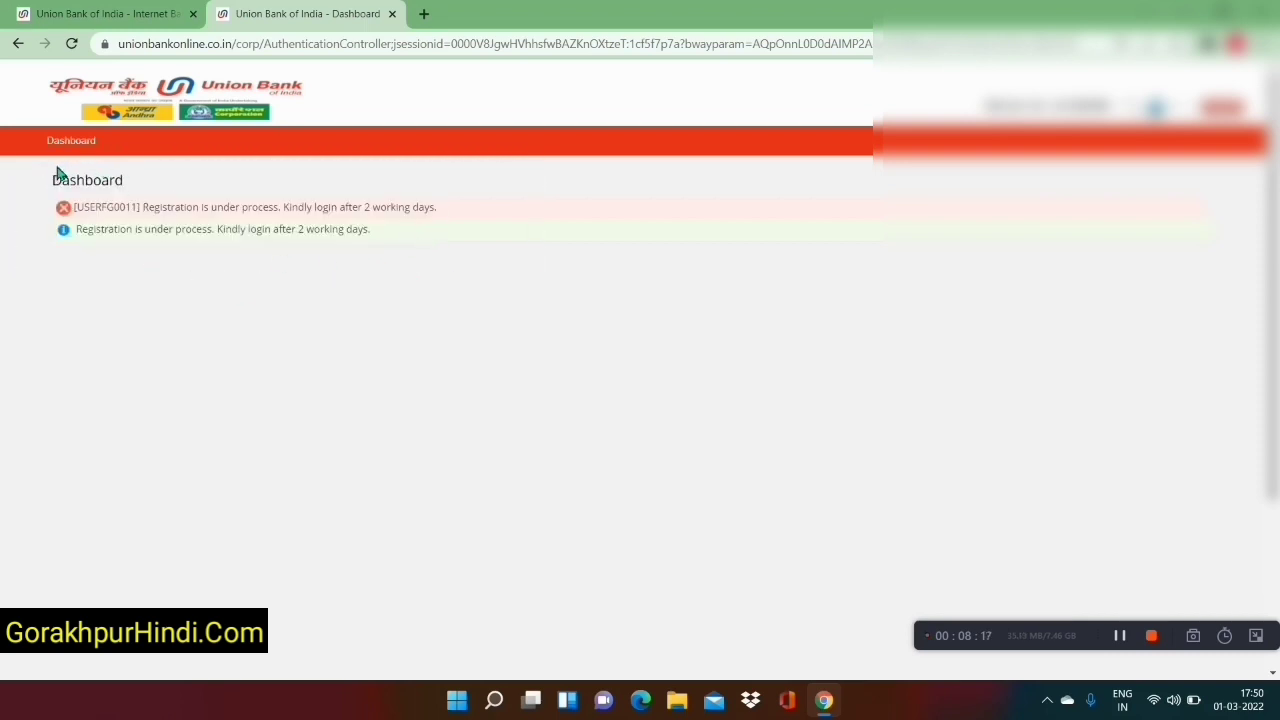